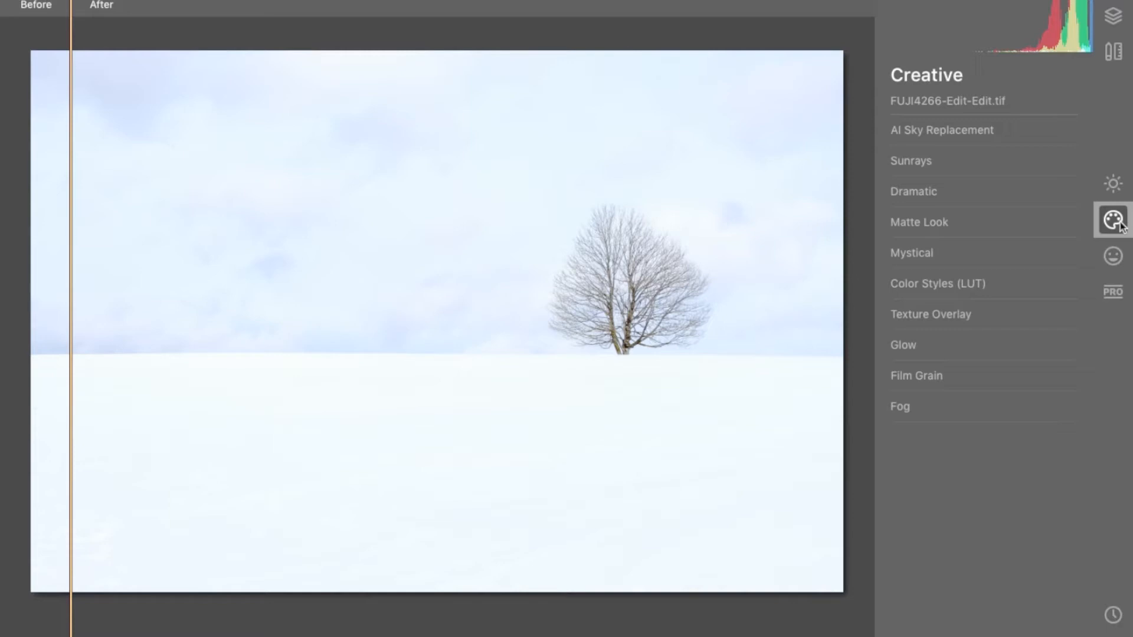
- Apply the Blue Sky 1 replacement sky to the winter tree photo, with the before/after comparison turned off
{"action": "left_click", "coordinate": [979, 132]}
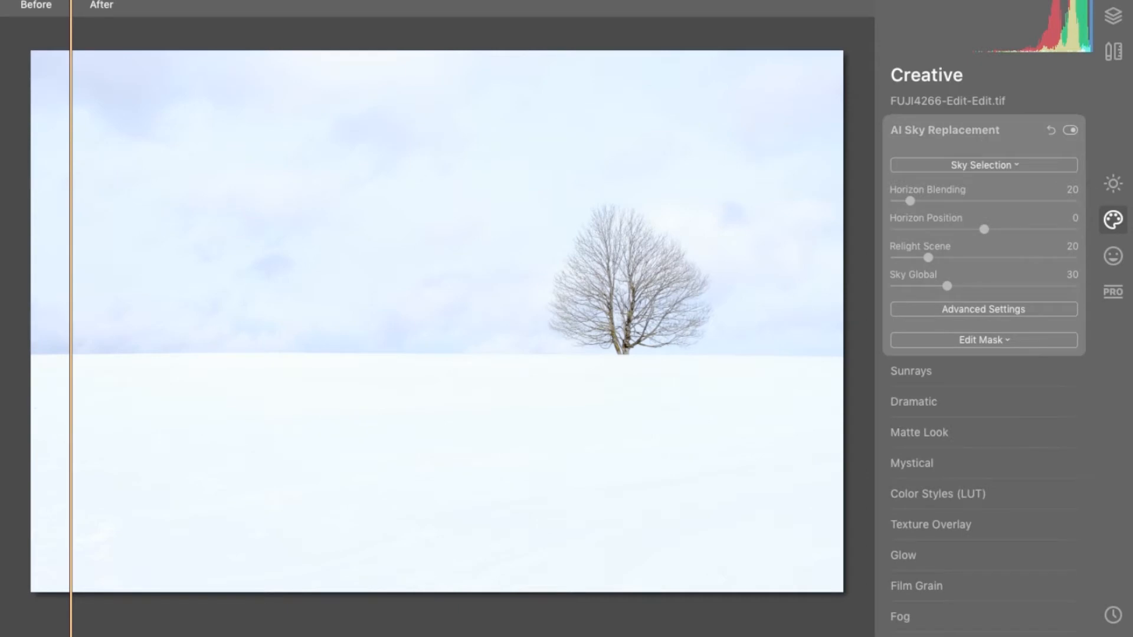
{"action": "left_click", "coordinate": [488, 5]}
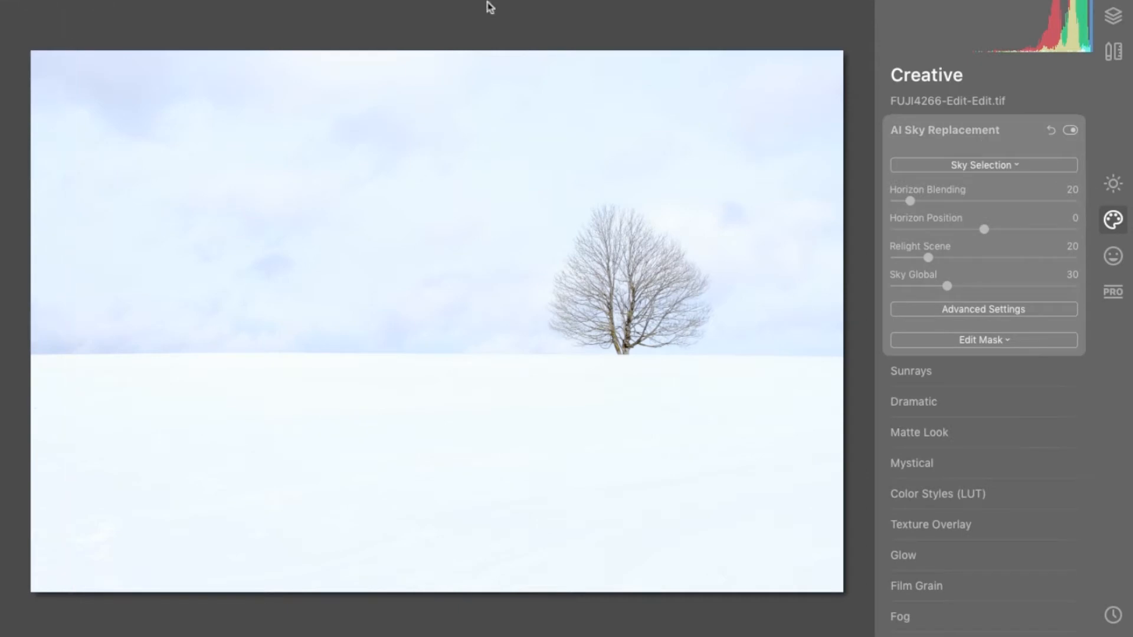
{"action": "left_click", "coordinate": [998, 169]}
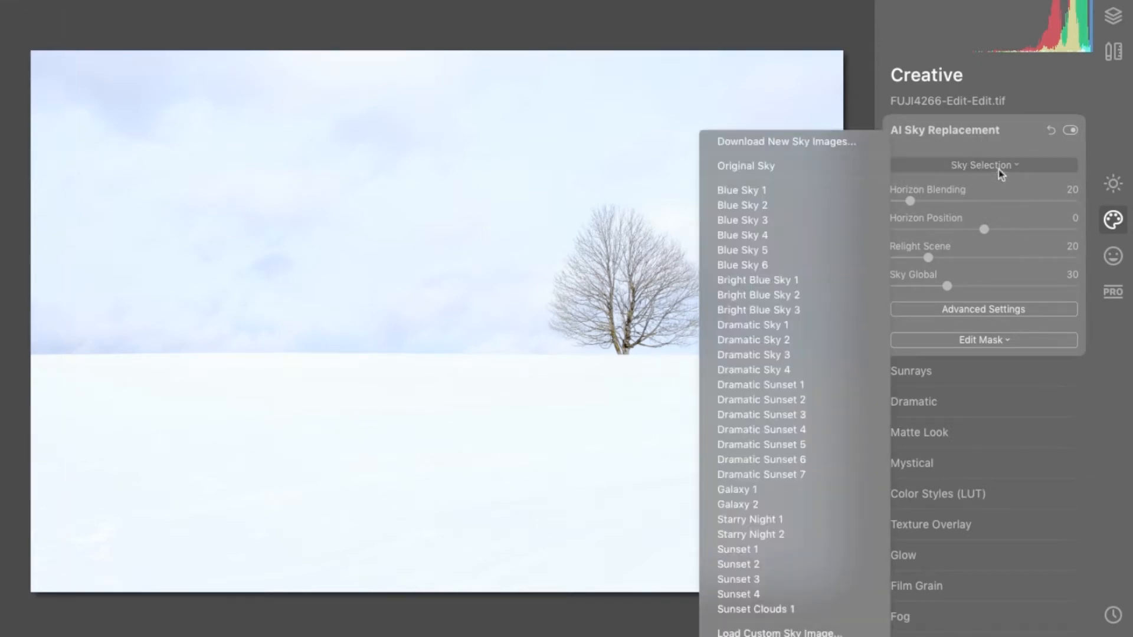
{"action": "left_click", "coordinate": [855, 193]}
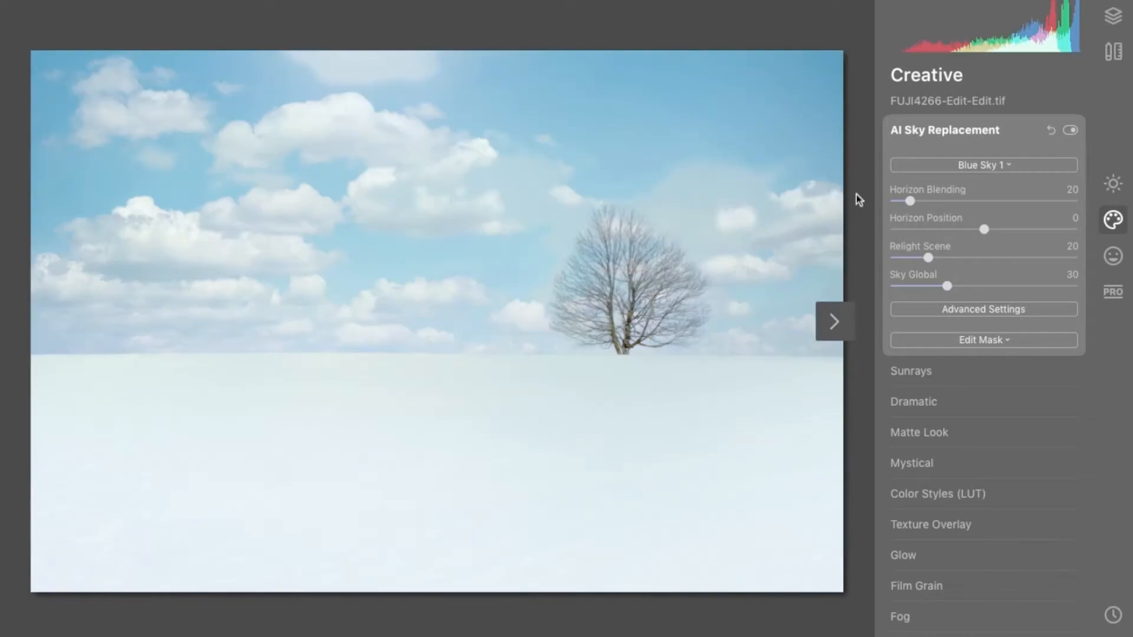
- Examine up close how the replaced sky blends around the tree branches and along the snowy horizon
{"action": "left_click", "coordinate": [590, 338]}
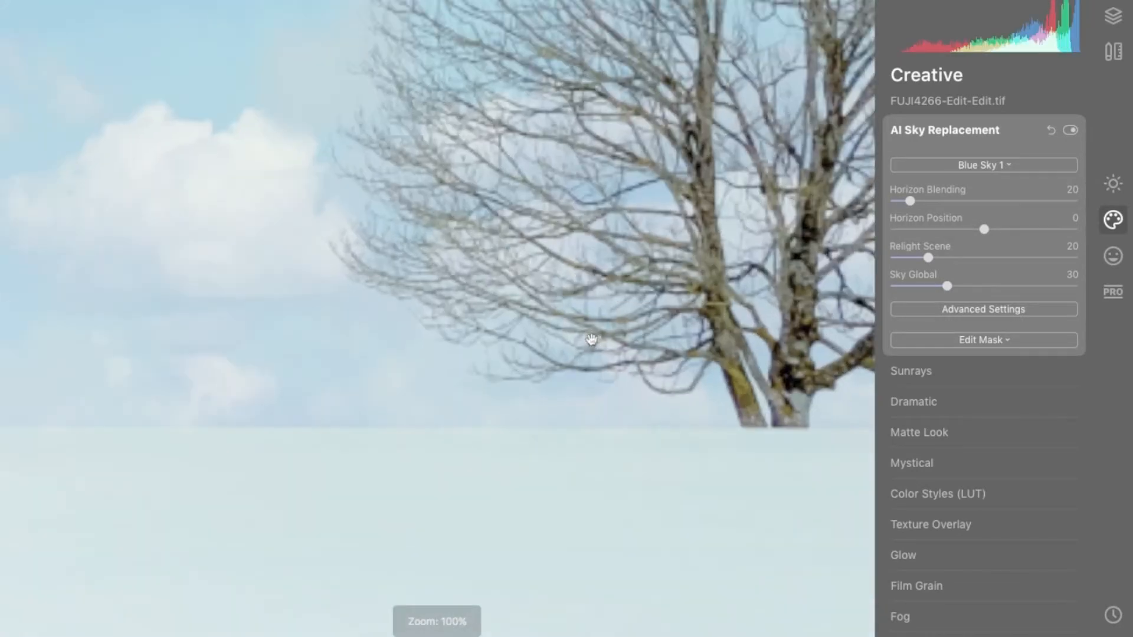
{"action": "left_click_drag", "start_coordinate": [652, 179], "coordinate": [607, 241]}
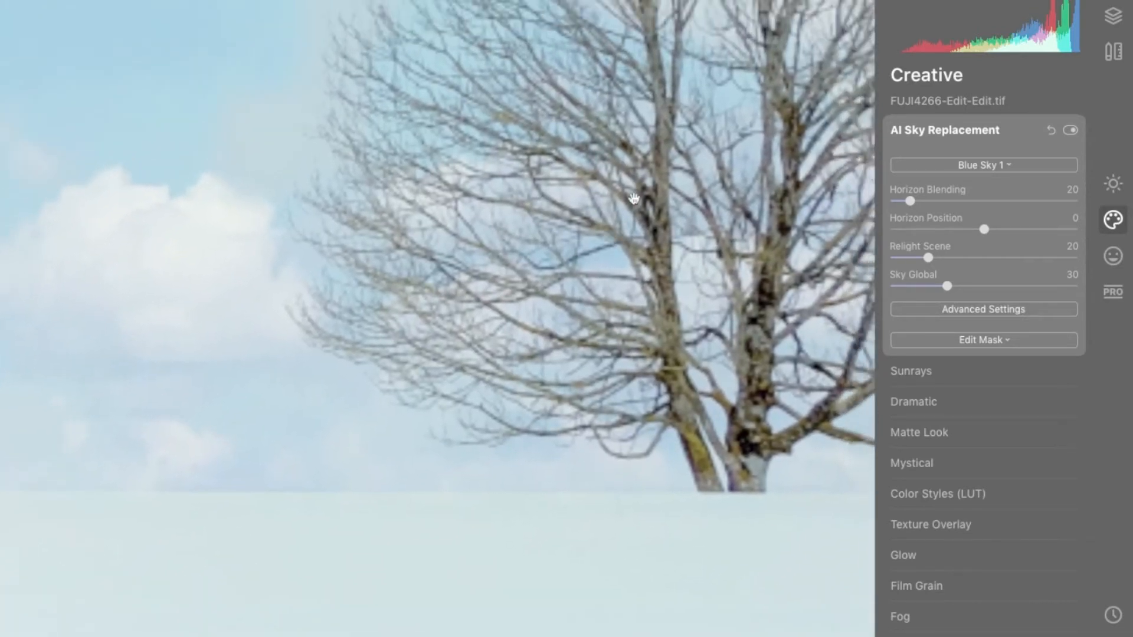
{"action": "left_click_drag", "start_coordinate": [688, 114], "coordinate": [552, 282]}
{"action": "scroll", "coordinate": [555, 280], "scroll_direction": "down", "scroll_amount": 5}
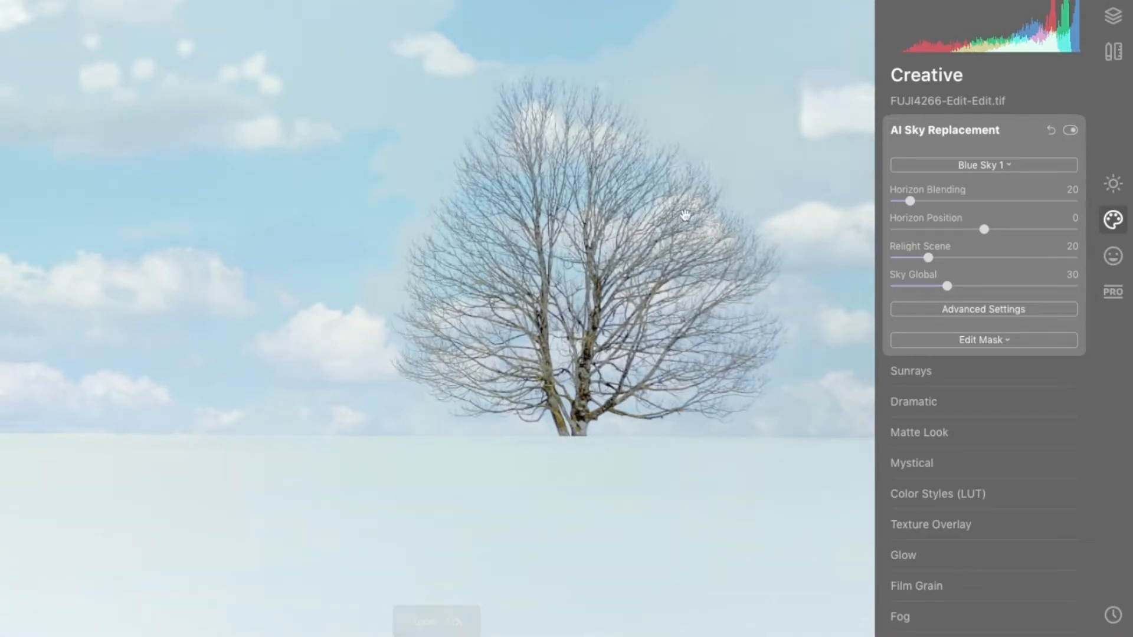
{"action": "left_click_drag", "start_coordinate": [776, 283], "coordinate": [546, 443]}
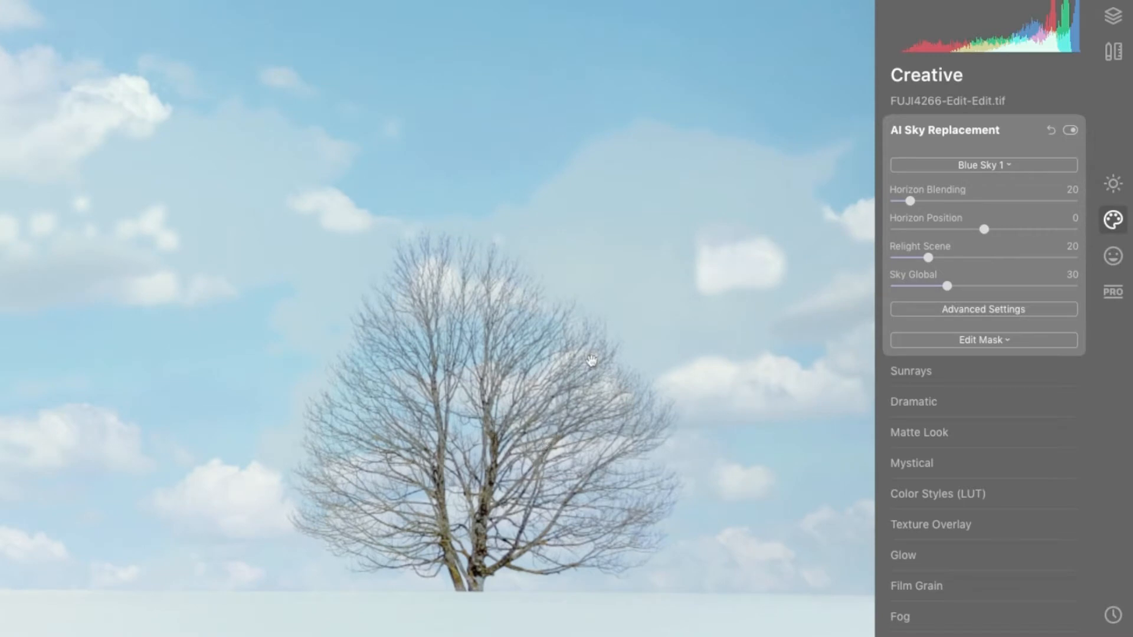
{"action": "left_click", "coordinate": [615, 282]}
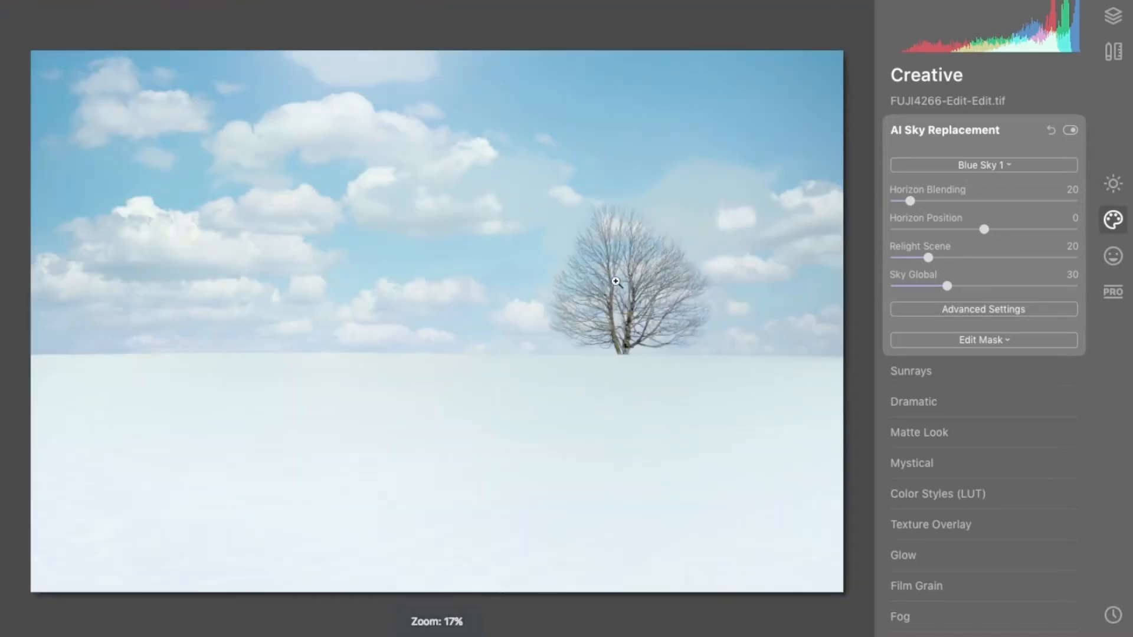
- Try Blue Sky 2 and Blue Sky 4 as the replacement sky
{"action": "left_click", "coordinate": [1028, 165]}
{"action": "left_click", "coordinate": [809, 206]}
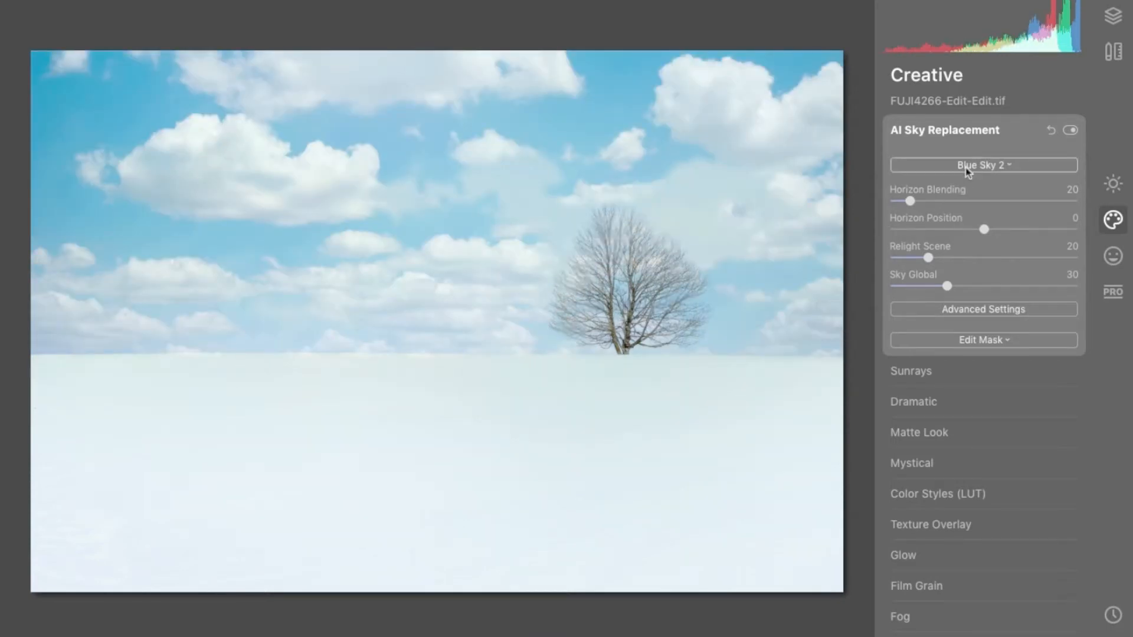
{"action": "left_click", "coordinate": [968, 168]}
{"action": "left_click", "coordinate": [998, 167]}
{"action": "left_click", "coordinate": [990, 166]}
{"action": "left_click", "coordinate": [877, 231]}
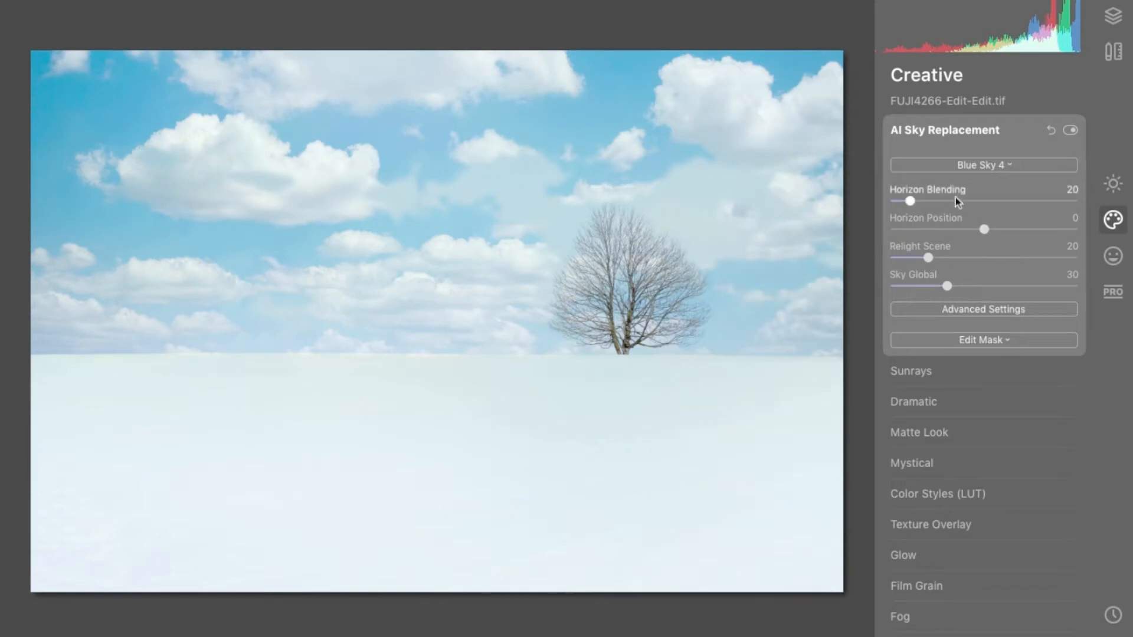
- Try Bright Blue Sky 2 and Dramatic Sky 2 as the replacement sky
{"action": "left_click", "coordinate": [1005, 165]}
{"action": "left_click", "coordinate": [832, 294]}
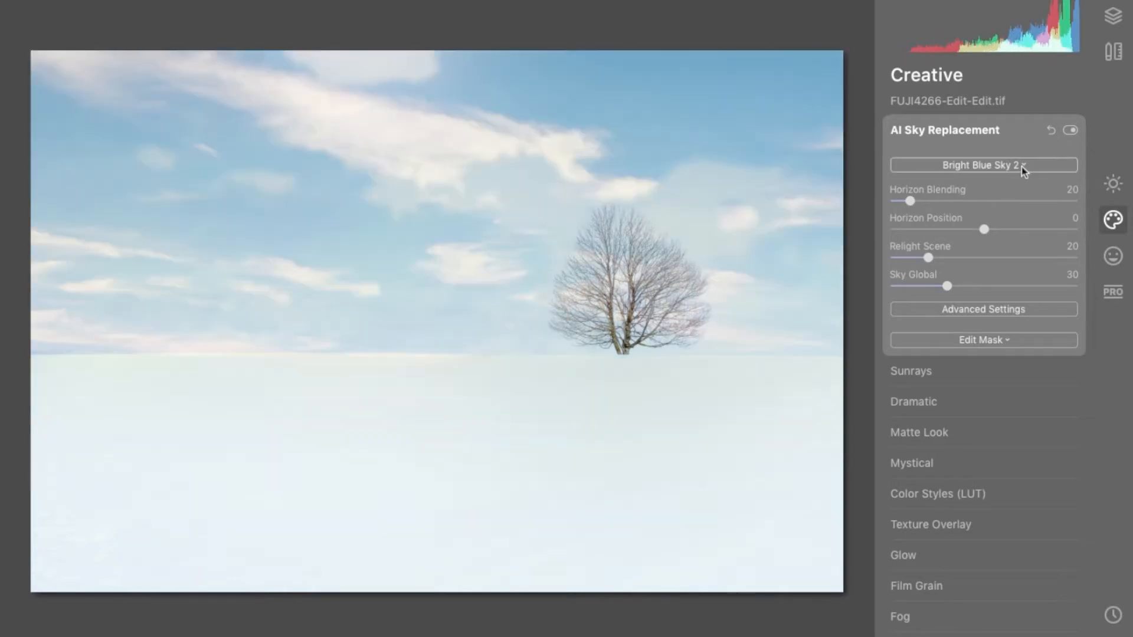
{"action": "left_click", "coordinate": [1023, 168]}
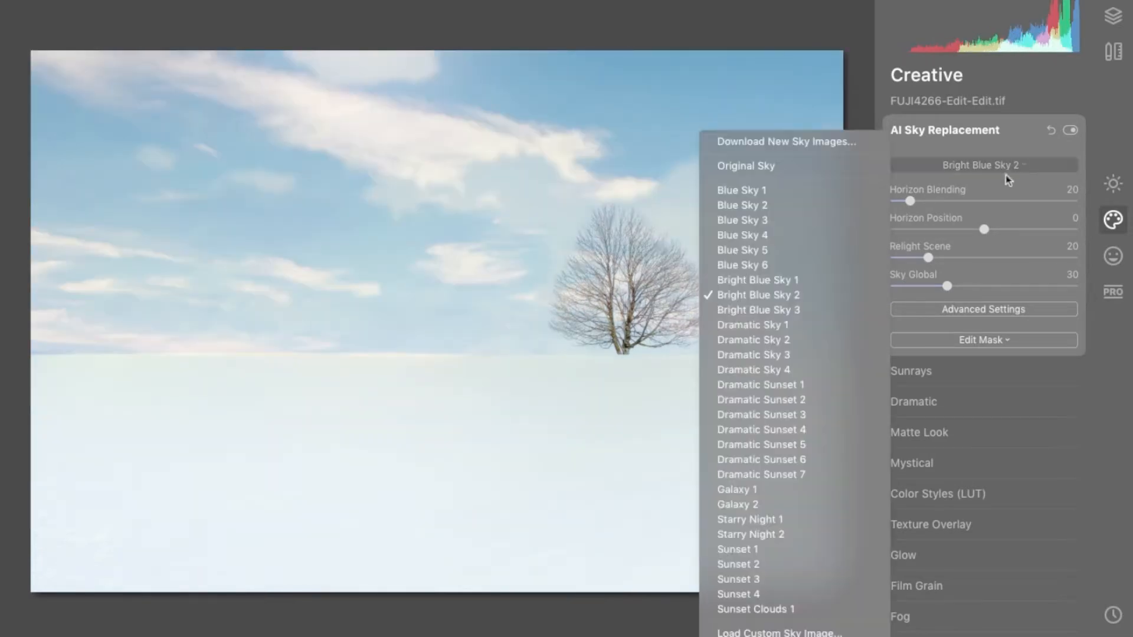
{"action": "left_click", "coordinate": [831, 342]}
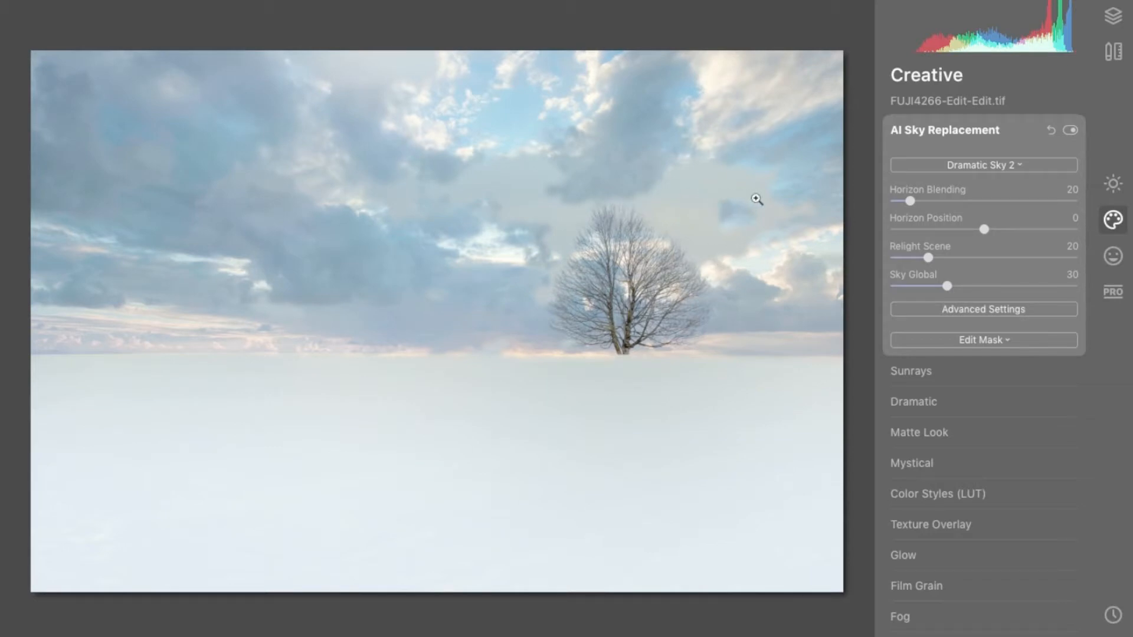
- Choose the Dramatic Sky 1 sky with Horizon Blending at 82, Relight Scene at 77 and Sky Global at 68
{"action": "left_click", "coordinate": [970, 164]}
{"action": "left_click", "coordinate": [805, 325]}
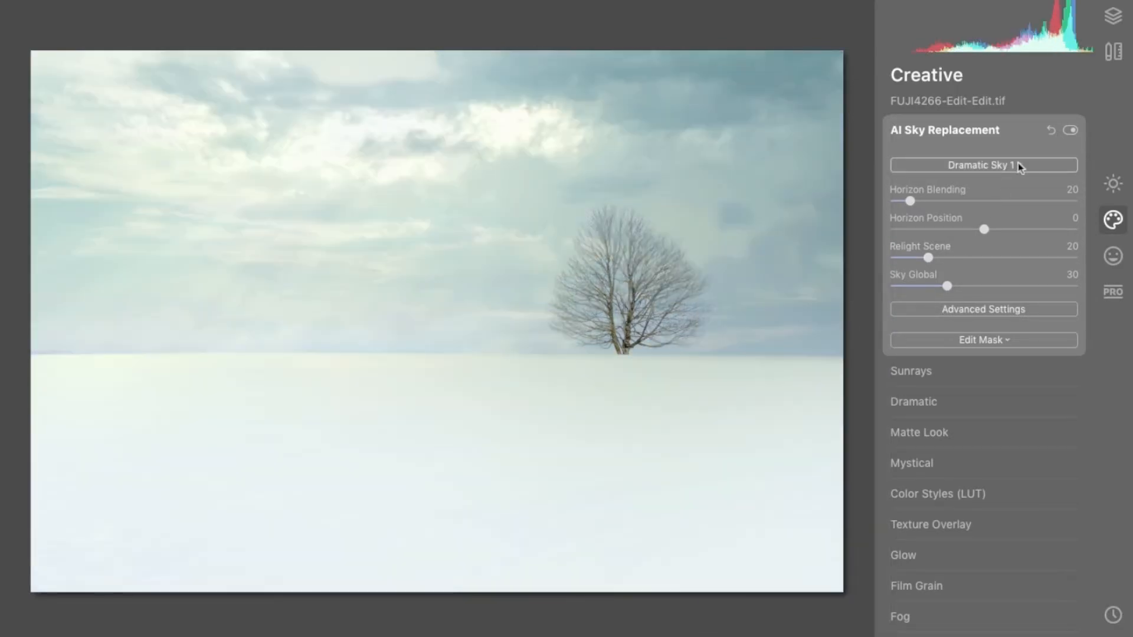
{"action": "left_click_drag", "start_coordinate": [911, 201], "coordinate": [925, 202]}
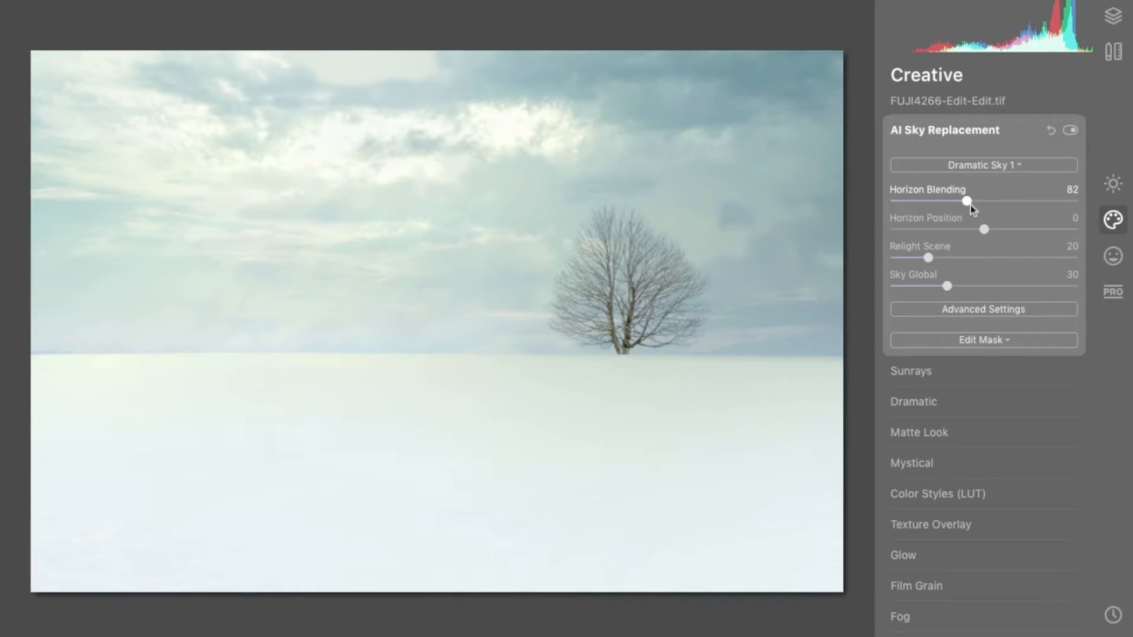
{"action": "left_click_drag", "start_coordinate": [928, 258], "coordinate": [1037, 258]}
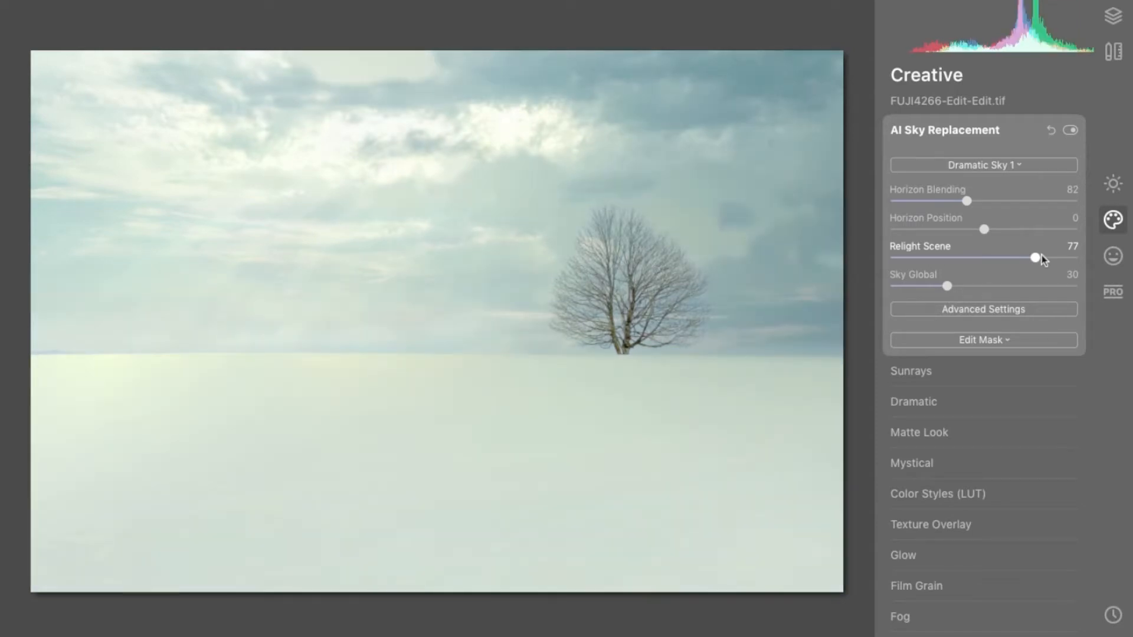
{"action": "left_click_drag", "start_coordinate": [947, 286], "coordinate": [1024, 287]}
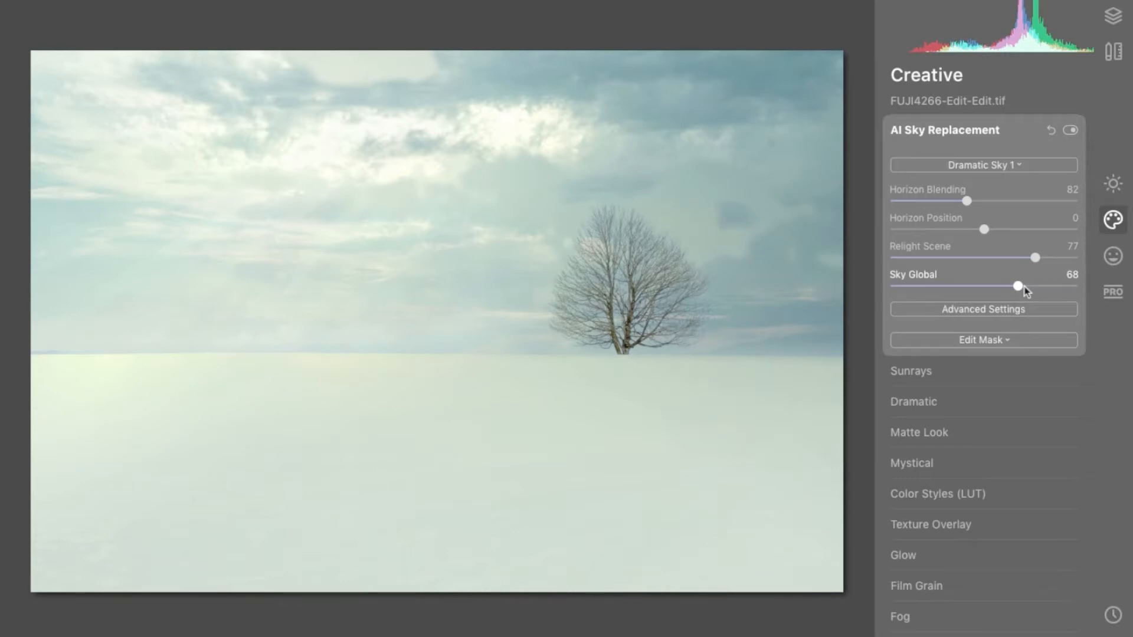
- In the advanced sky settings, set Close Gaps to 45, Sky Local to 146 and Sky Defocus to 17
{"action": "left_click", "coordinate": [997, 309]}
{"action": "left_click_drag", "start_coordinate": [935, 347], "coordinate": [1060, 347]}
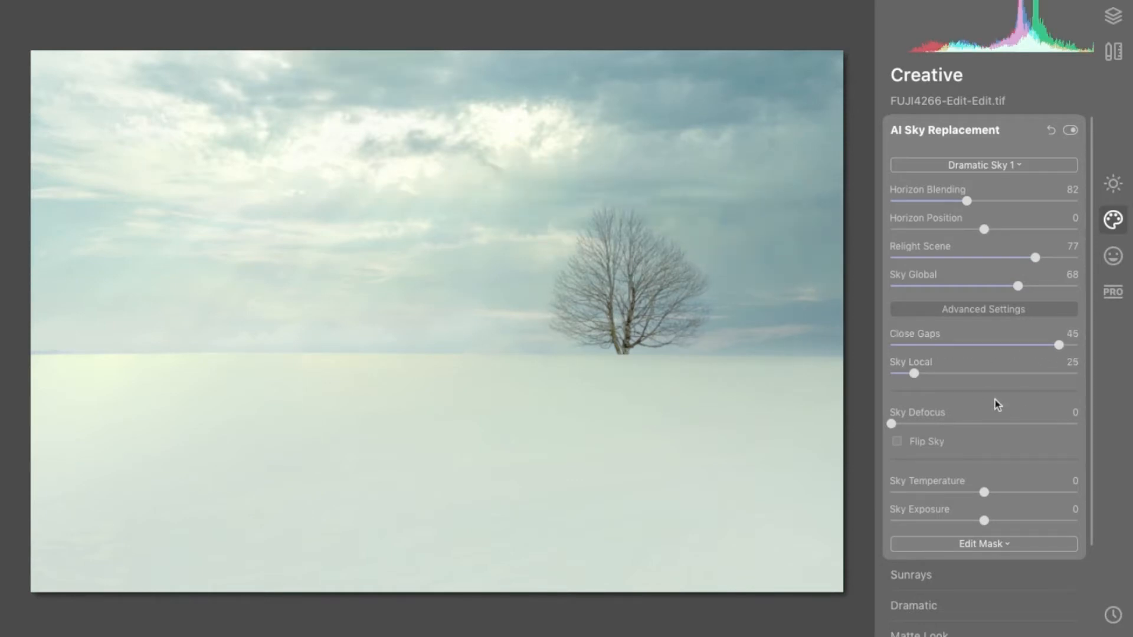
{"action": "left_click_drag", "start_coordinate": [914, 374], "coordinate": [1031, 374]}
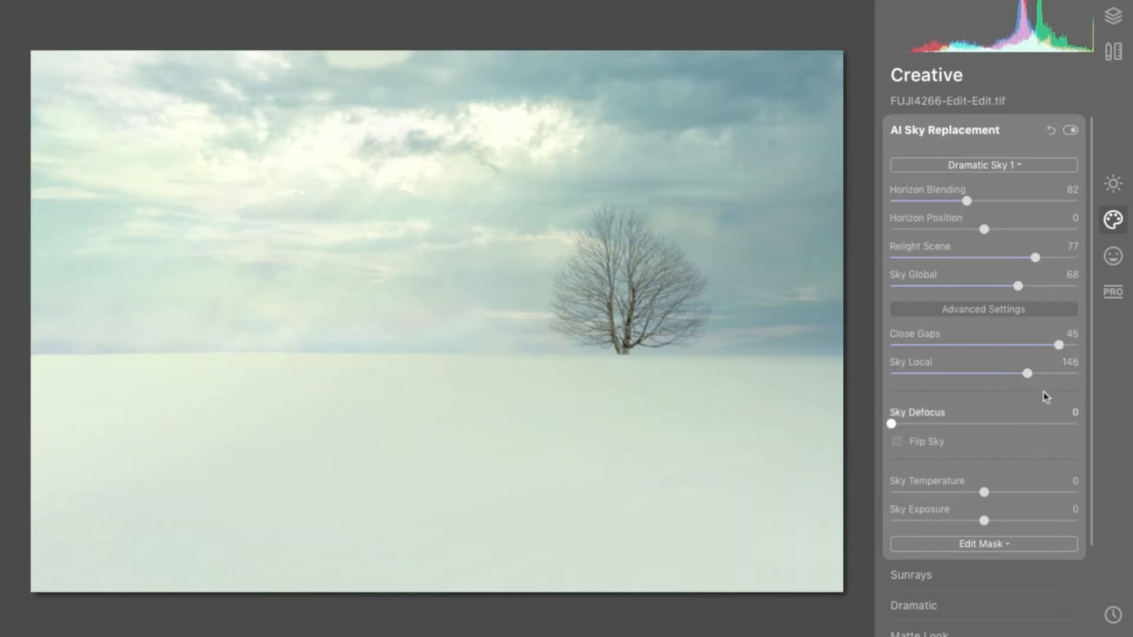
{"action": "left_click", "coordinate": [920, 425]}
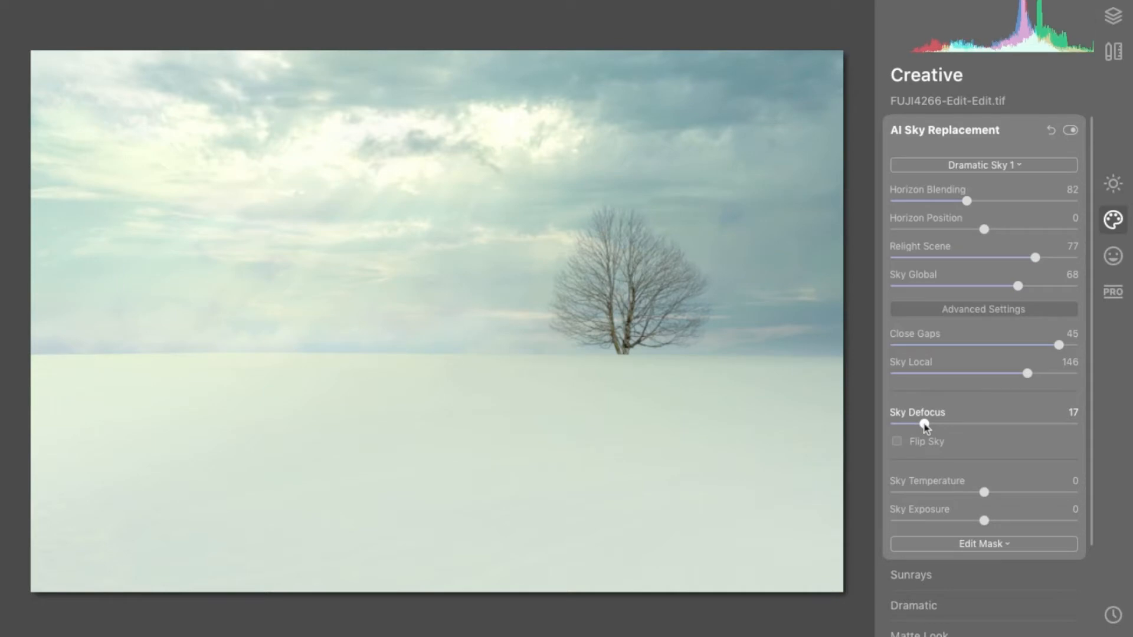
- Set Sky Temperature to 88 and Sky Exposure to -49, and change the replacement sky to Dramatic Sunset 3
{"action": "left_click_drag", "start_coordinate": [984, 492], "coordinate": [1070, 498]}
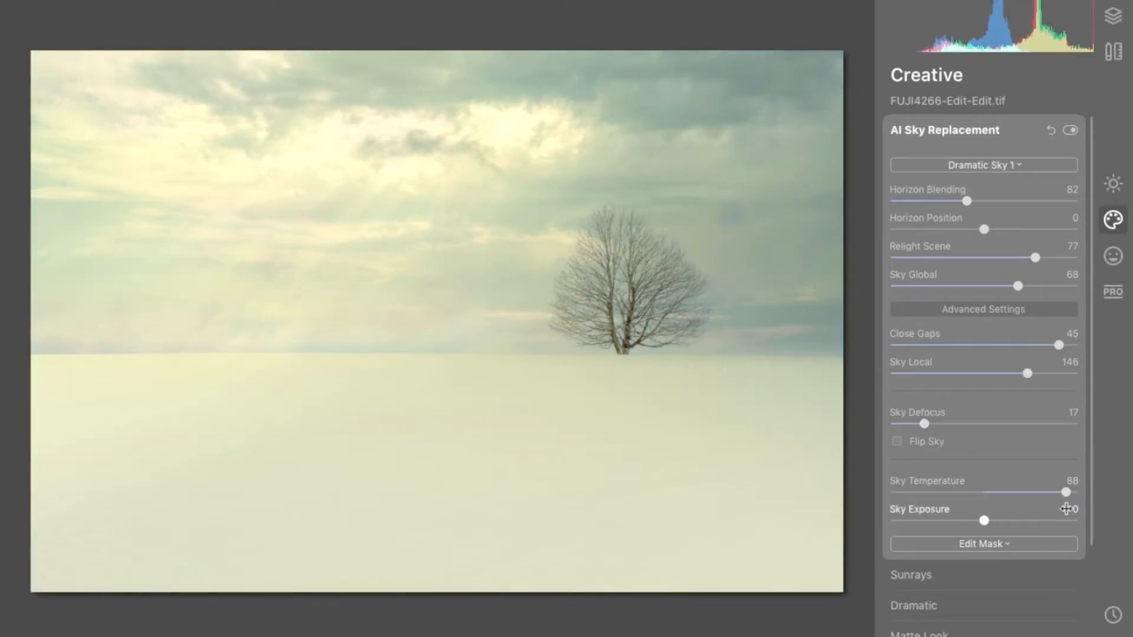
{"action": "left_click_drag", "start_coordinate": [990, 524], "coordinate": [1053, 527]}
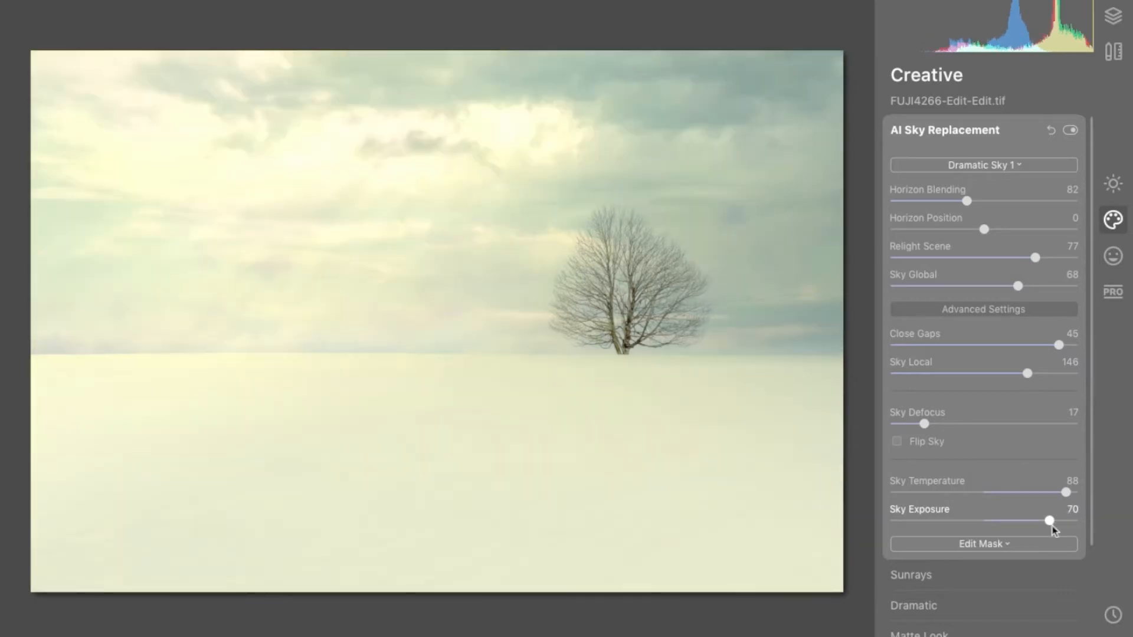
{"action": "left_click", "coordinate": [935, 519]}
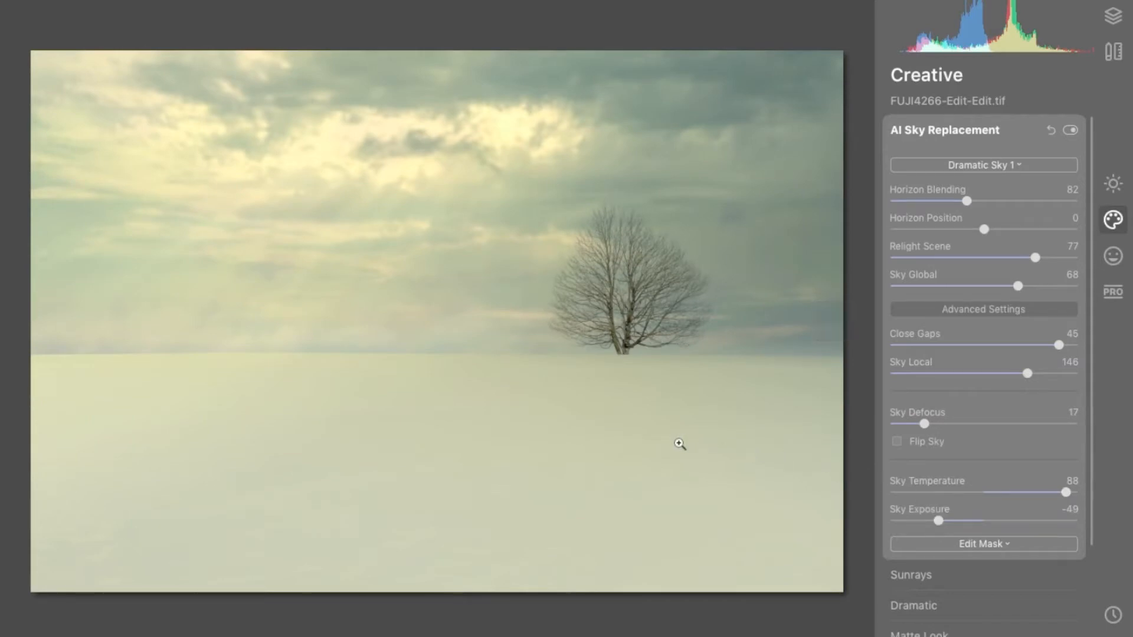
{"action": "left_click", "coordinate": [1009, 167]}
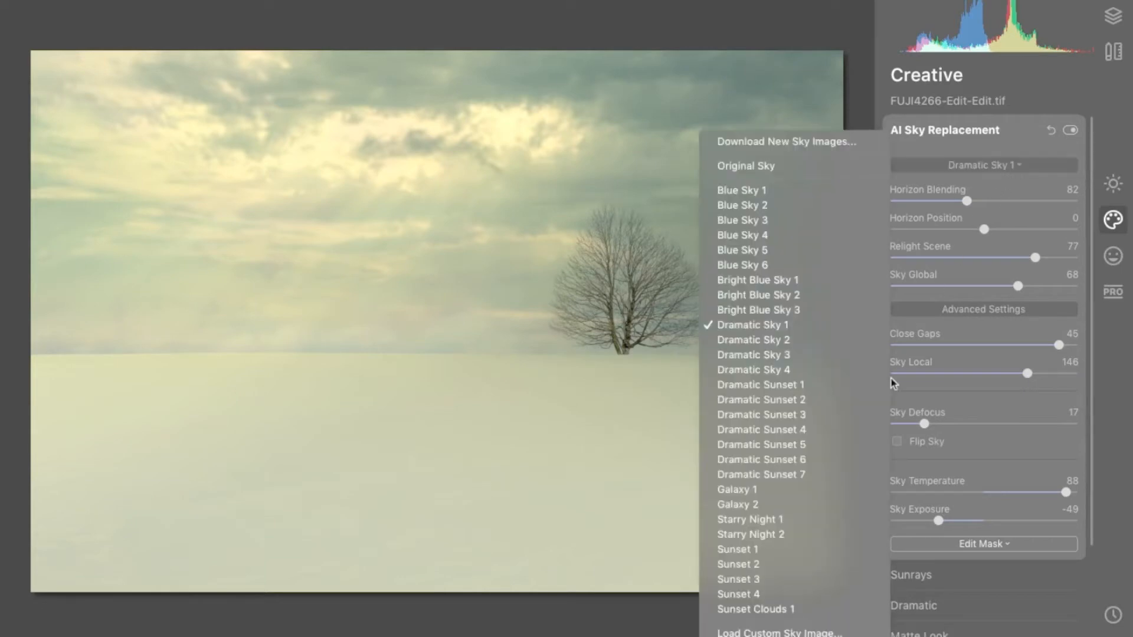
{"action": "left_click", "coordinate": [842, 415]}
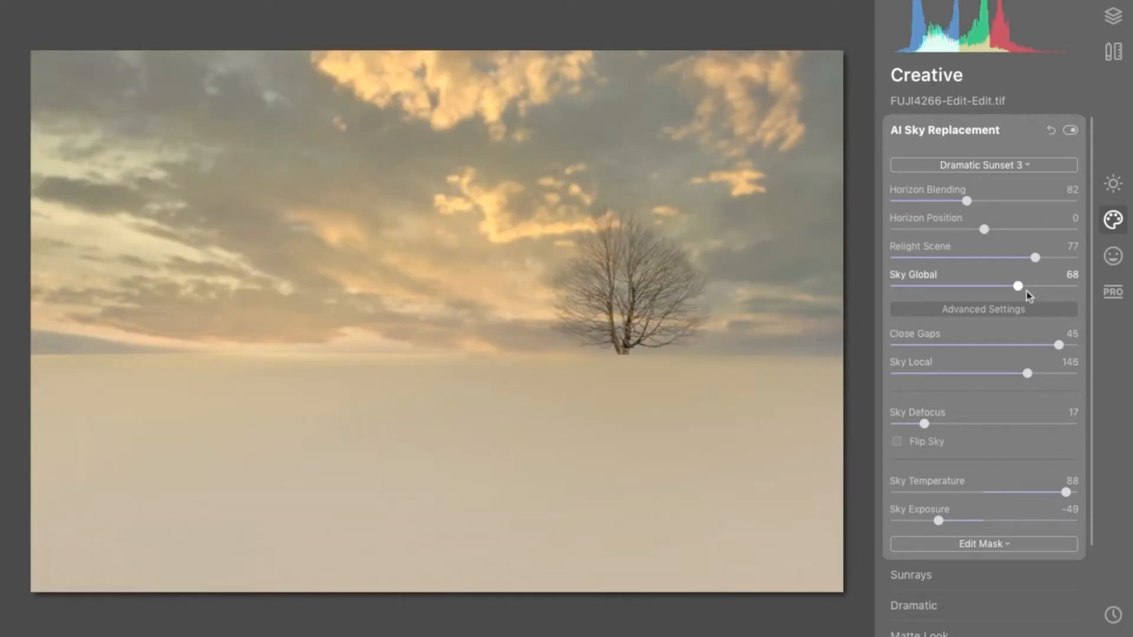
- Reset all AI Sky Replacement settings and apply the Starry Night 1 sky
{"action": "left_click", "coordinate": [1050, 129]}
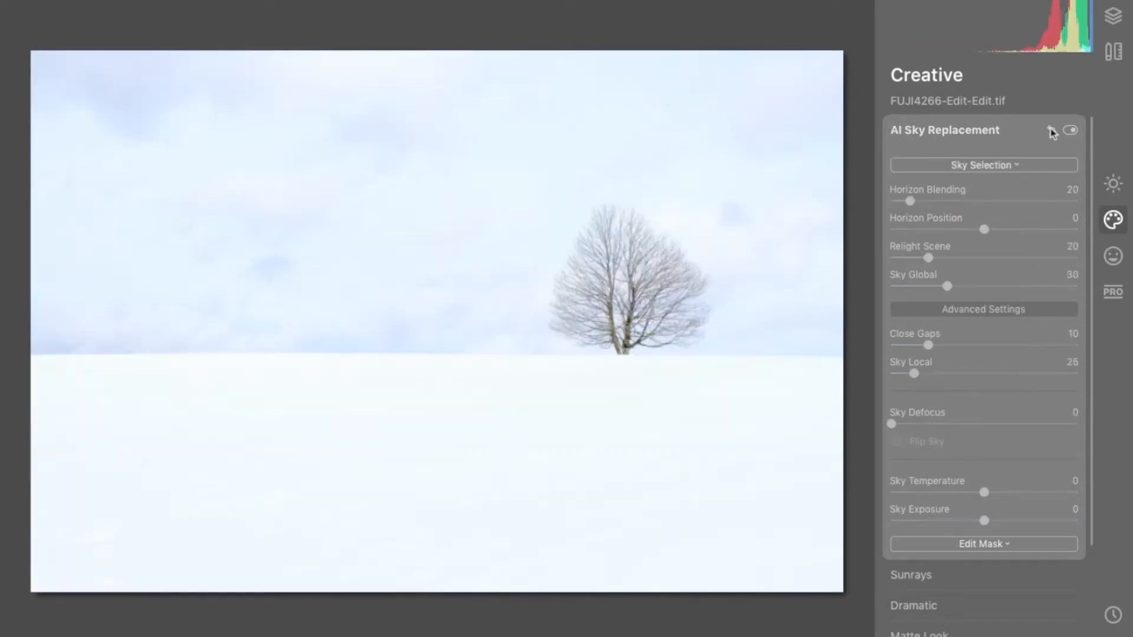
{"action": "left_click", "coordinate": [1017, 166]}
{"action": "left_click", "coordinate": [1014, 165]}
{"action": "left_click", "coordinate": [1015, 164]}
{"action": "left_click", "coordinate": [767, 521]}
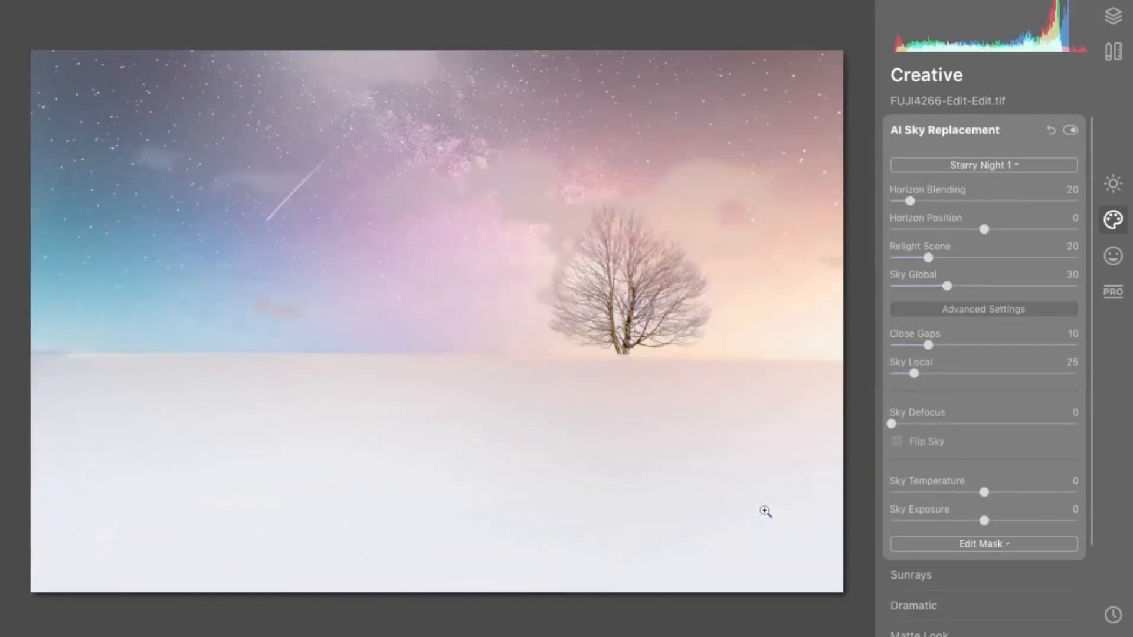
- Set Close Gaps to 34 and Sky Global to 77 for the starry sky, leaving Sky Defocus at 0
{"action": "left_click_drag", "start_coordinate": [931, 346], "coordinate": [1021, 348]}
{"action": "left_click_drag", "start_coordinate": [921, 424], "coordinate": [999, 437]}
{"action": "left_click_drag", "start_coordinate": [947, 286], "coordinate": [1034, 286]}
{"action": "double_click", "coordinate": [1004, 424]}
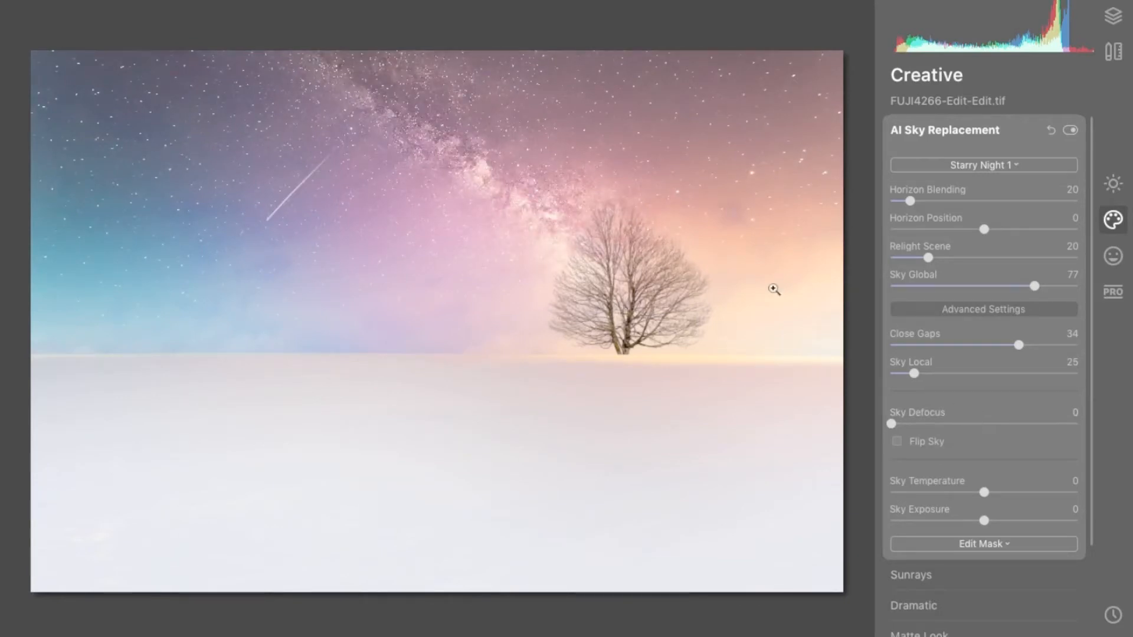
- Change the replacement sky behind the tree to Galaxy 1
{"action": "left_click", "coordinate": [651, 236]}
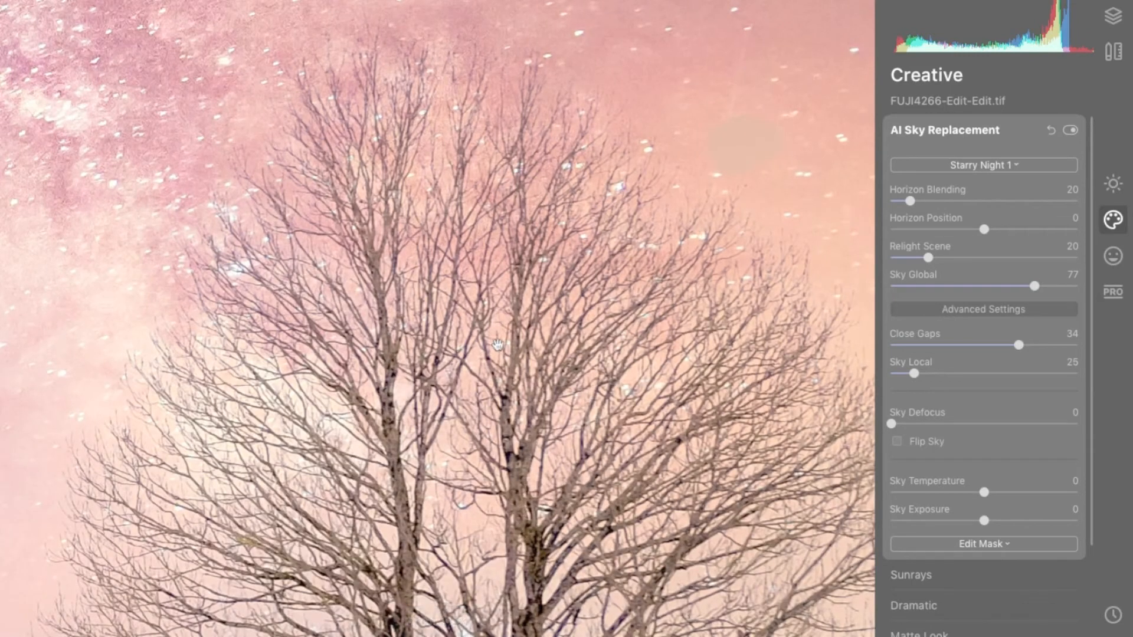
{"action": "scroll", "coordinate": [498, 345], "scroll_direction": "down", "scroll_amount": 2}
{"action": "scroll", "coordinate": [498, 346], "scroll_direction": "down", "scroll_amount": 5}
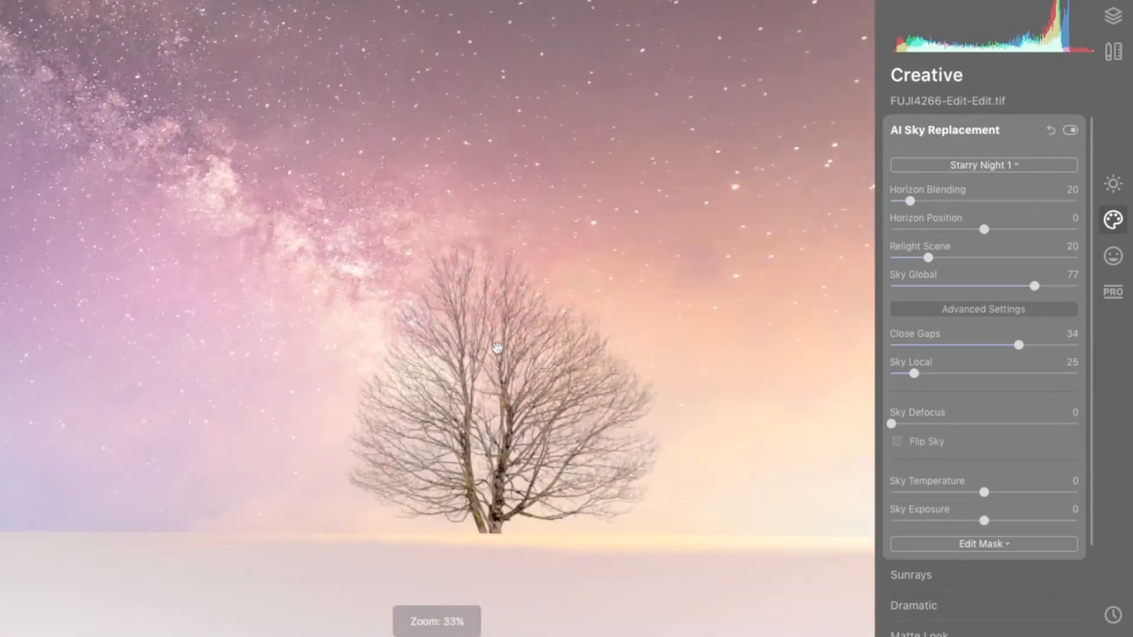
{"action": "scroll", "coordinate": [497, 347], "scroll_direction": "down", "scroll_amount": 2}
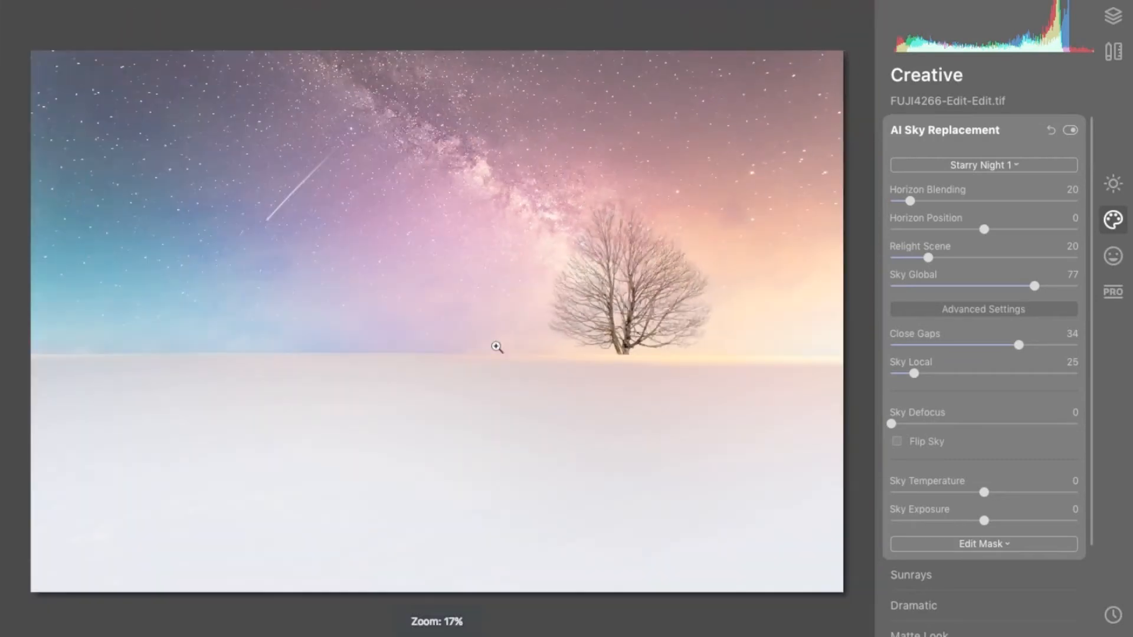
{"action": "left_click", "coordinate": [976, 167]}
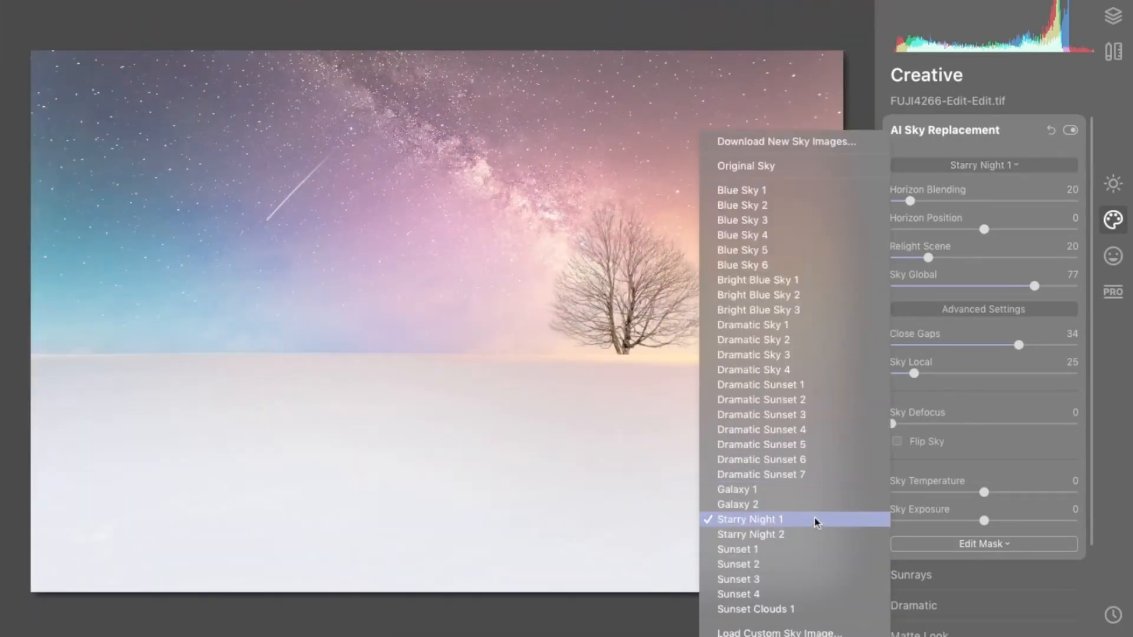
{"action": "left_click", "coordinate": [806, 492]}
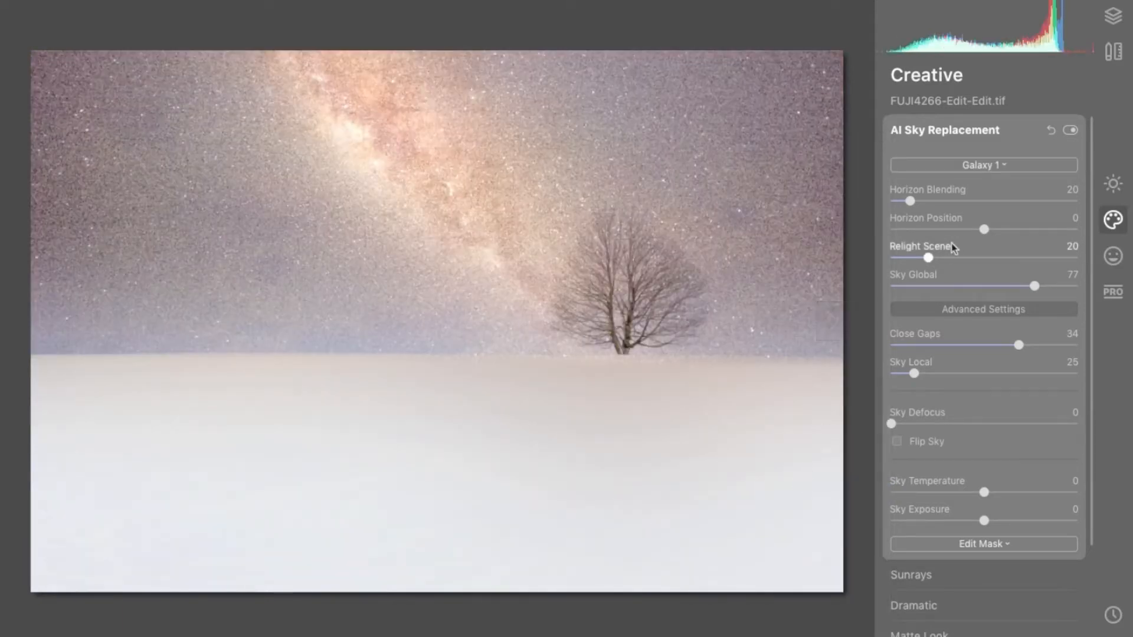
- Change the replacement sky to Galaxy 2 and inspect the tree's branches up close against the stars
{"action": "left_click", "coordinate": [990, 167]}
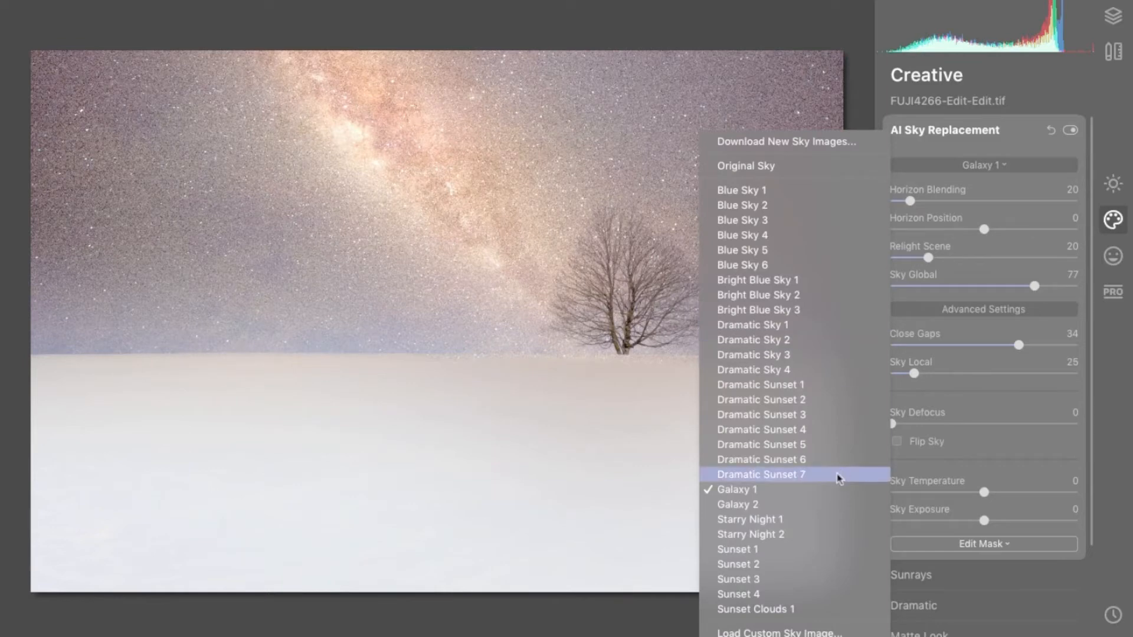
{"action": "left_click", "coordinate": [833, 501]}
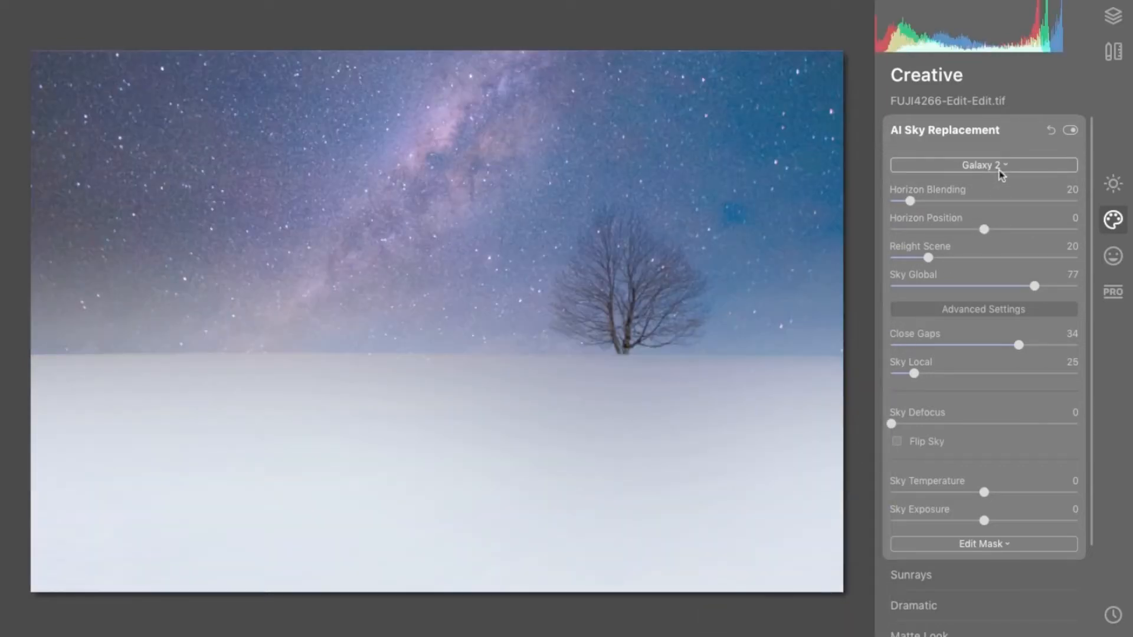
{"action": "left_click", "coordinate": [999, 168]}
{"action": "left_click", "coordinate": [999, 171]}
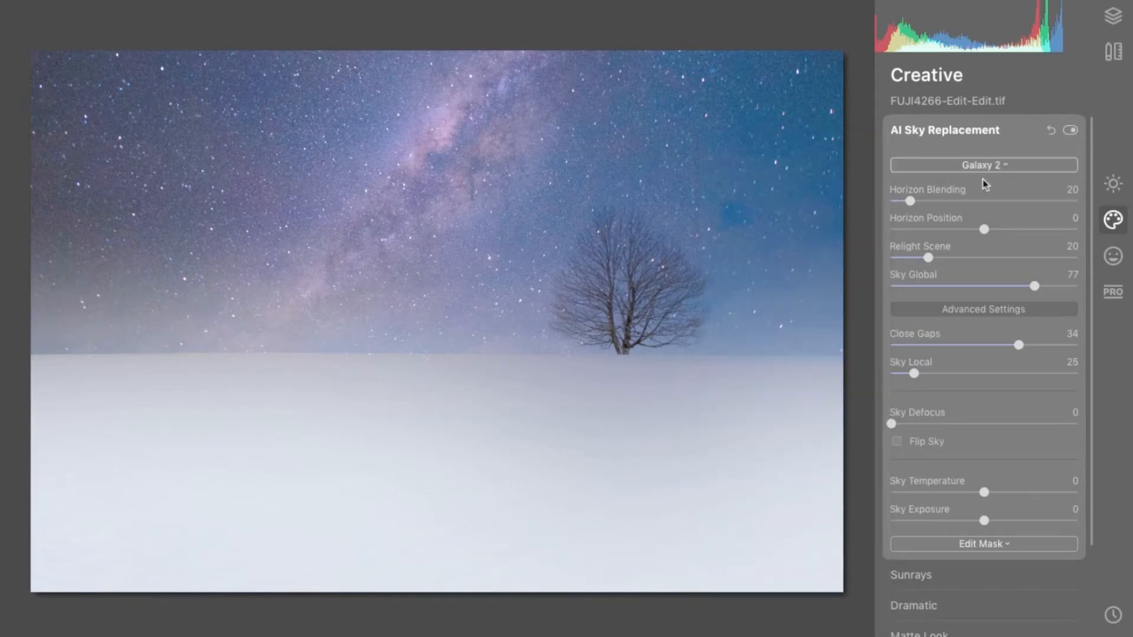
{"action": "left_click", "coordinate": [620, 243]}
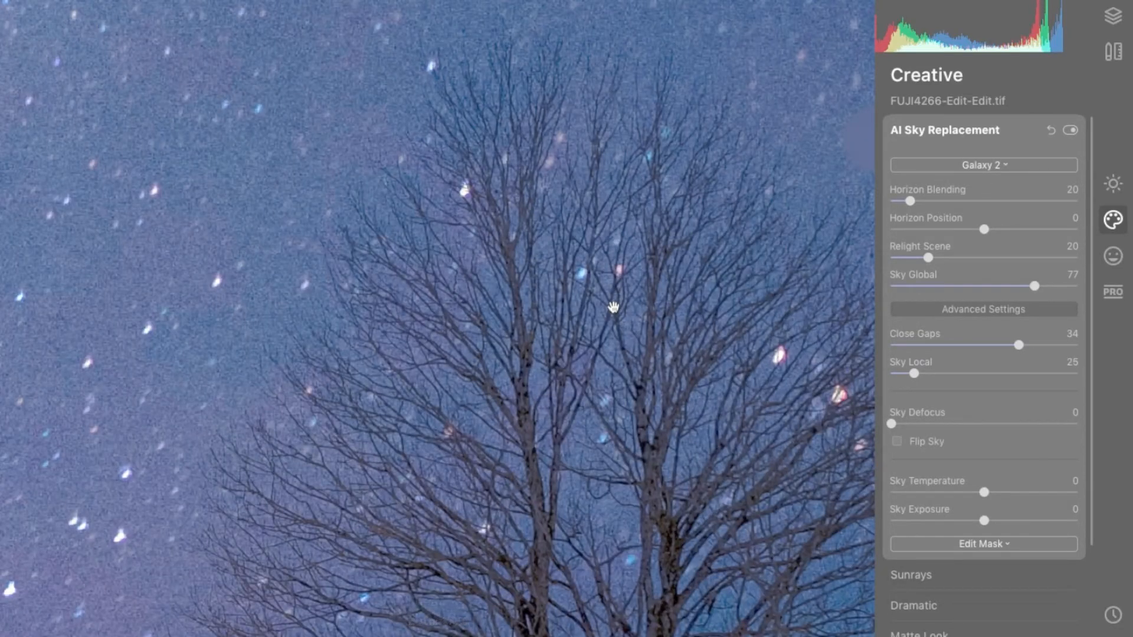
{"action": "left_click", "coordinate": [613, 306]}
- Try the Sunset Clouds 1 sky behind the tree, followed by Dramatic Sky 4
{"action": "left_click", "coordinate": [975, 164]}
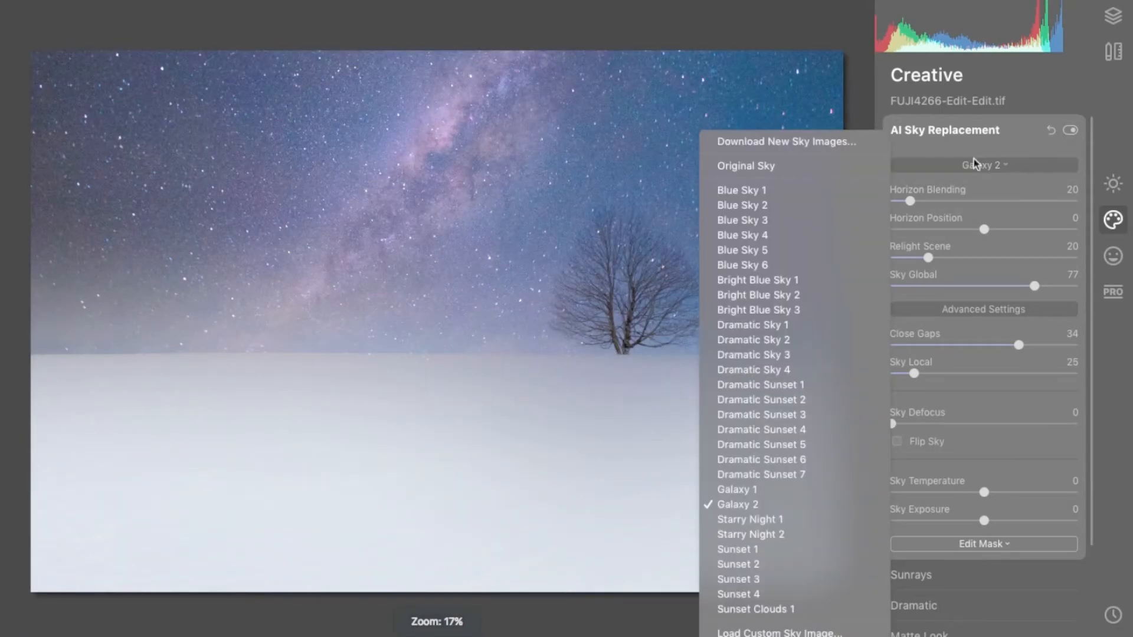
{"action": "left_click", "coordinate": [834, 609]}
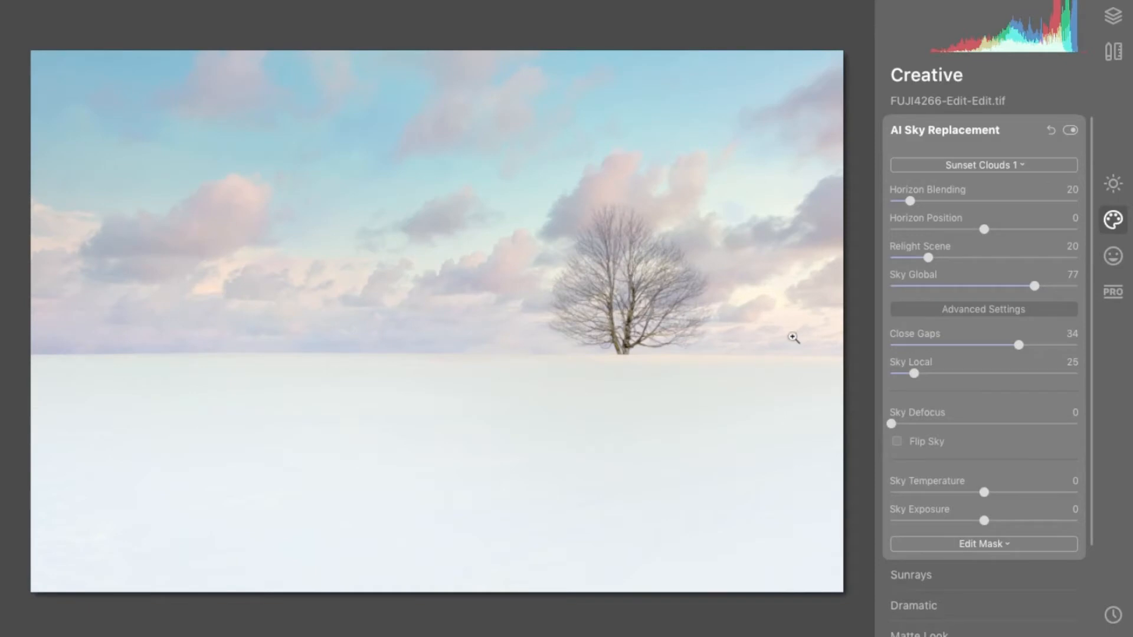
{"action": "left_click", "coordinate": [1005, 165]}
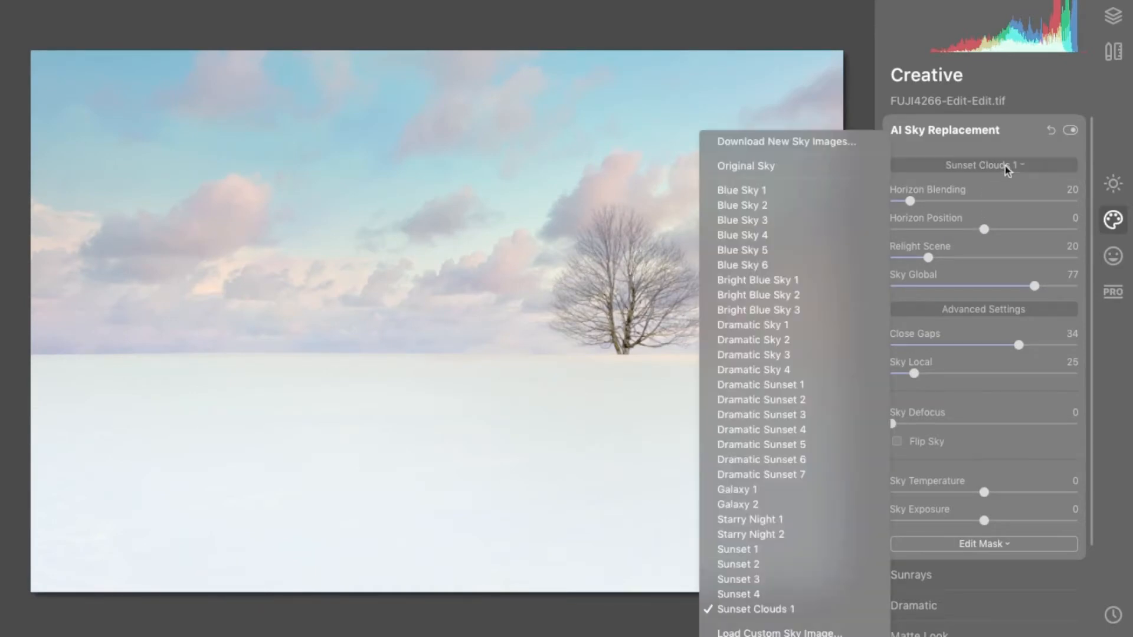
{"action": "left_click", "coordinate": [827, 370]}
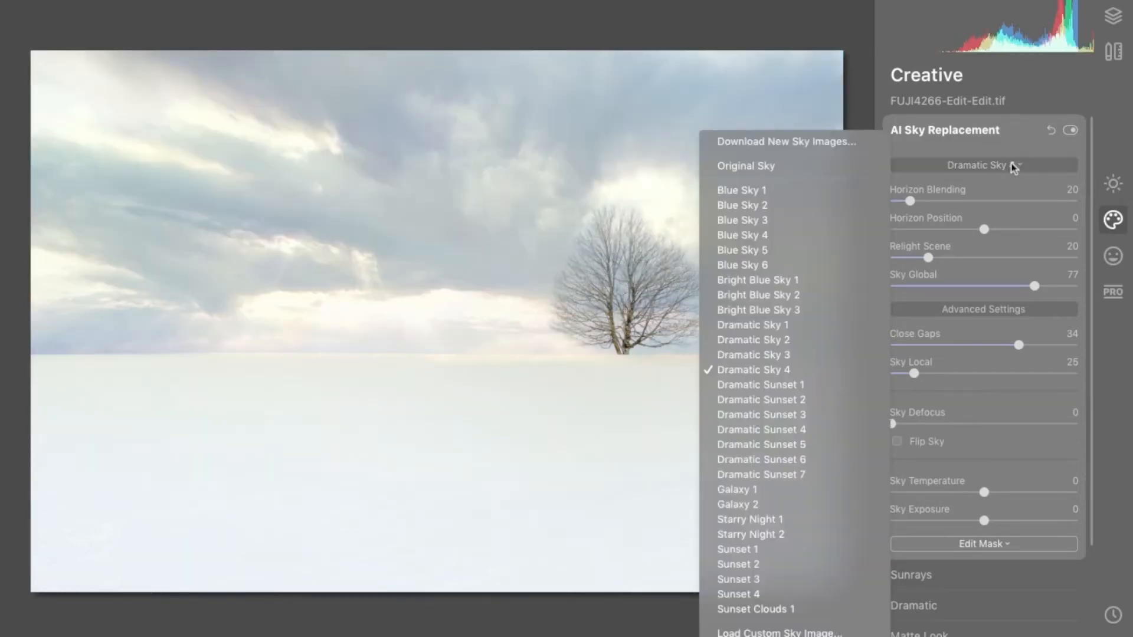
- Try the Dramatic Sunset 4 sky behind the tree, followed by Dramatic Sunset 7
{"action": "left_click", "coordinate": [849, 429]}
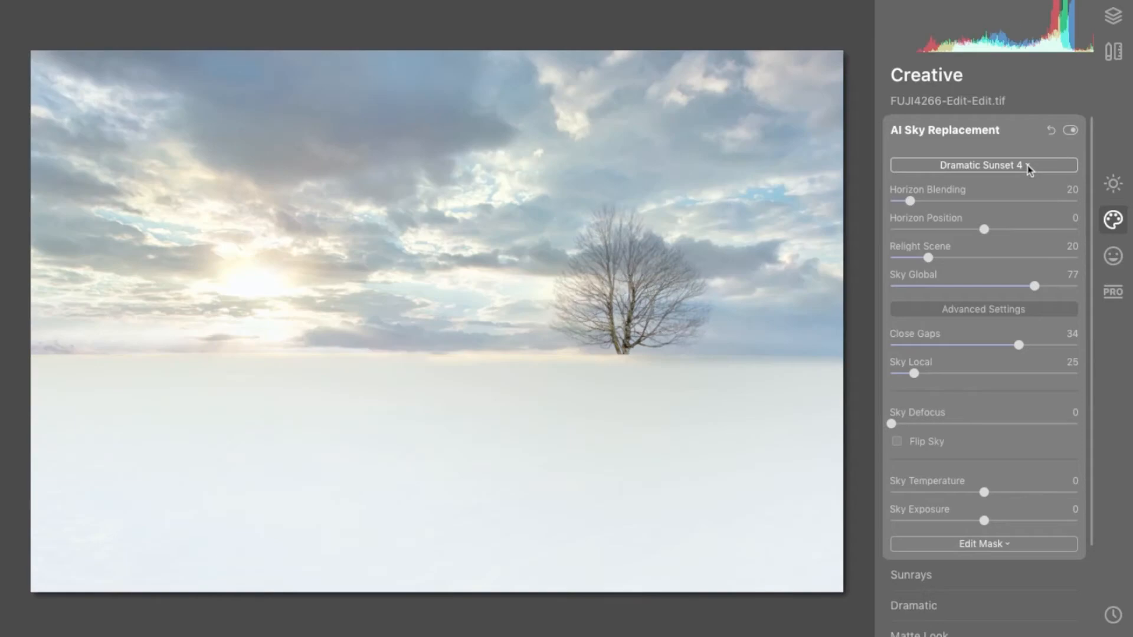
{"action": "left_click", "coordinate": [1027, 169]}
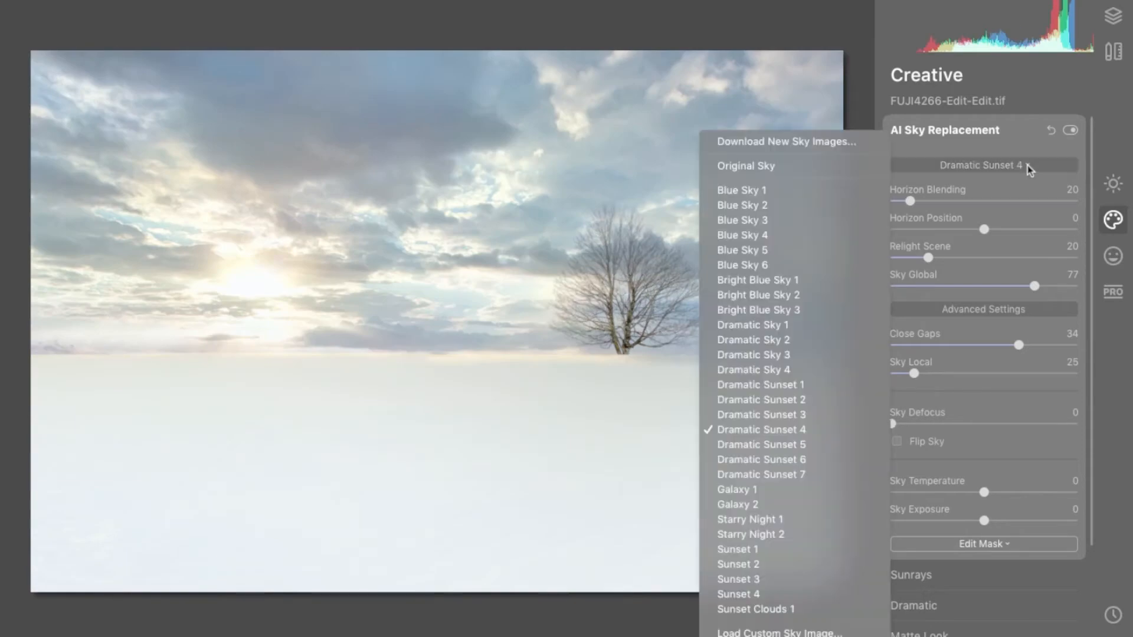
{"action": "left_click", "coordinate": [820, 470]}
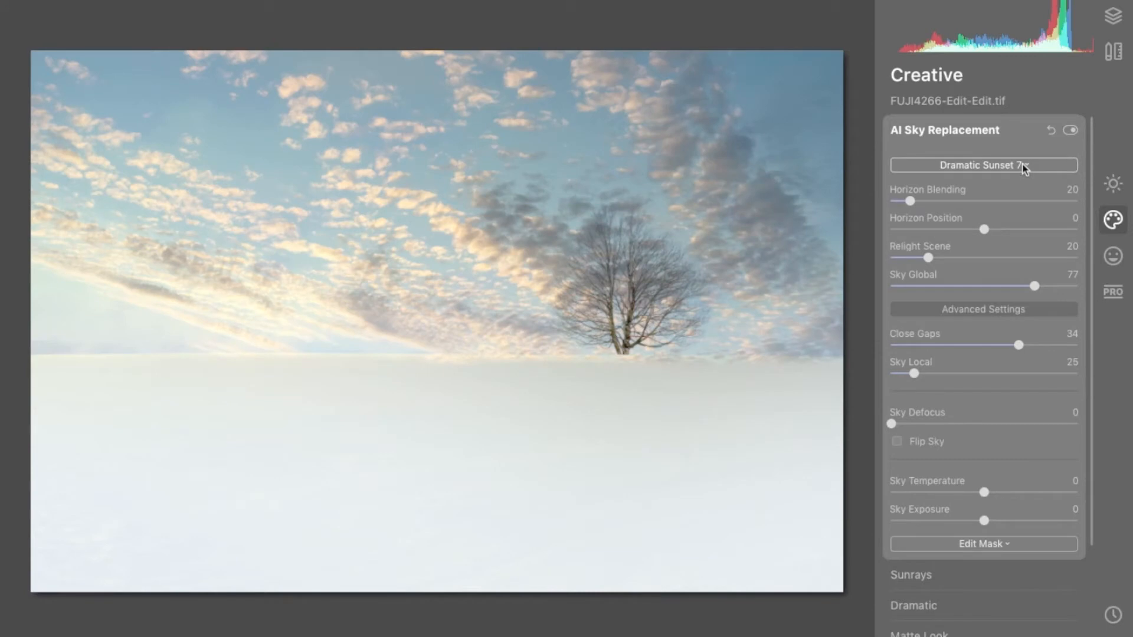
- Try the Bright Blue Sky 2 replacement, and restore the photo's Original Sky for comparison
{"action": "left_click", "coordinate": [1024, 170]}
{"action": "left_click", "coordinate": [828, 293]}
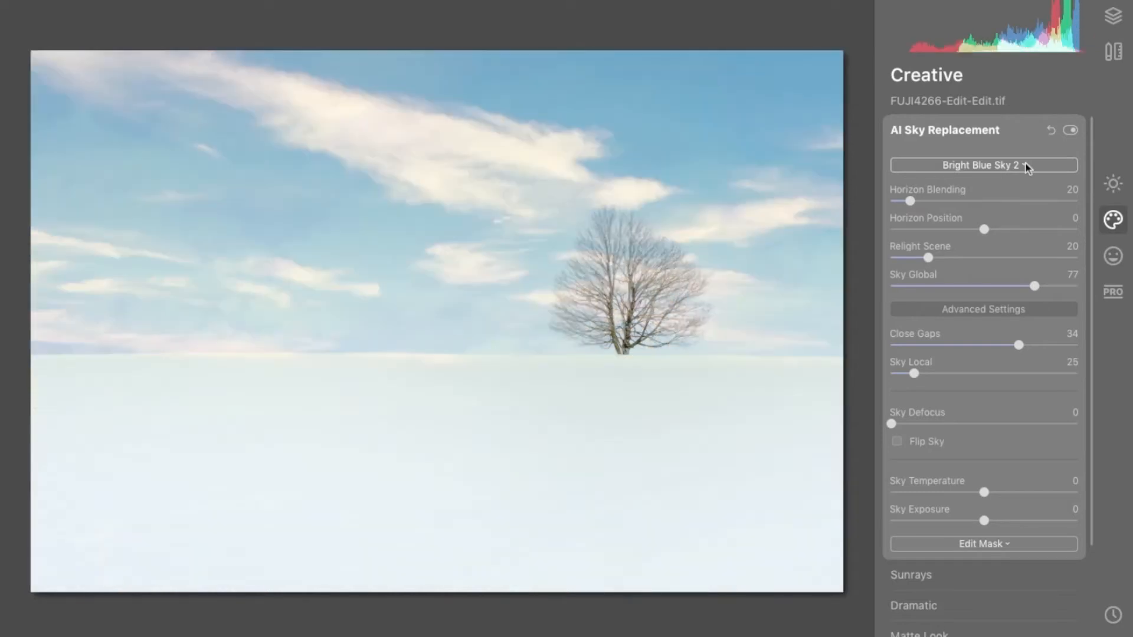
{"action": "left_click", "coordinate": [1025, 168]}
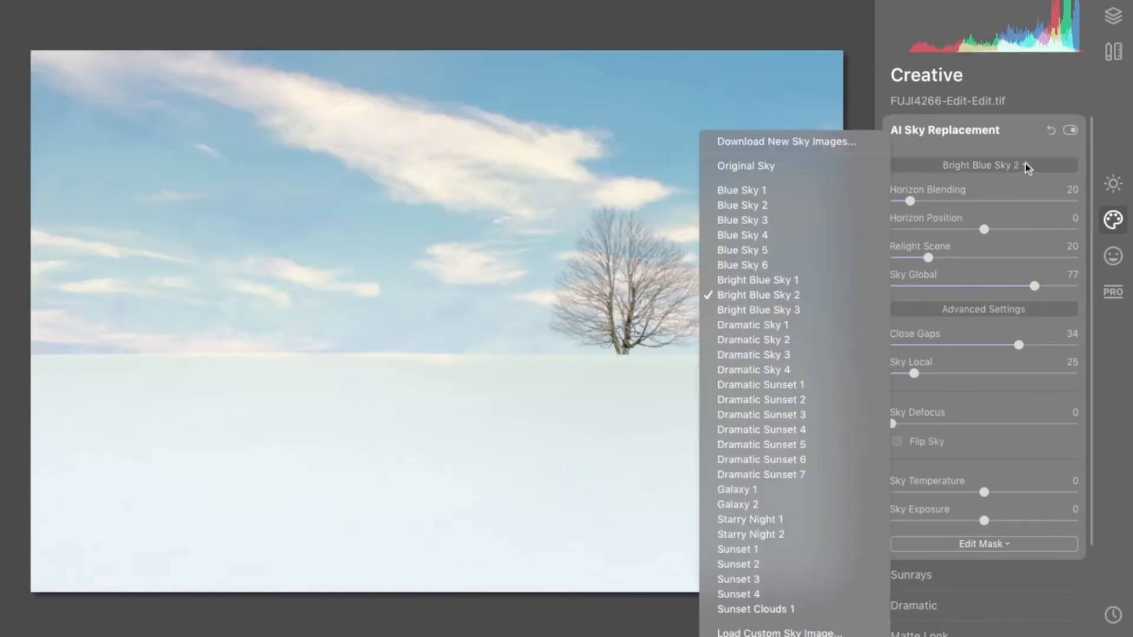
{"action": "left_click", "coordinate": [873, 166]}
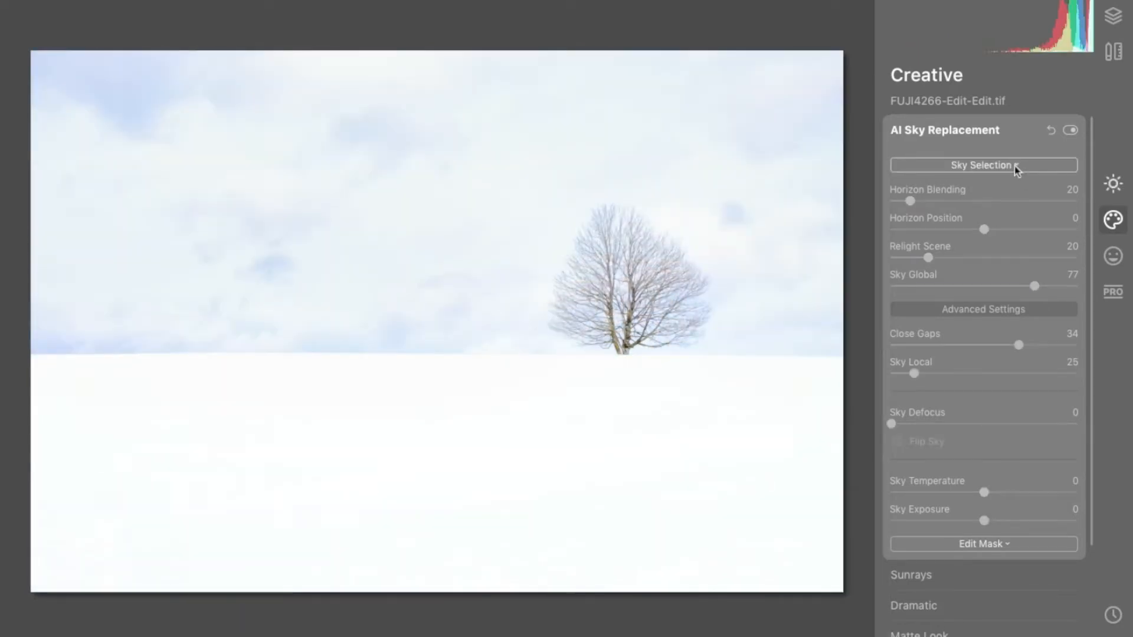
- Try the Dramatic Sunset 5 sky on the winter photo, followed by Dramatic Sunset 6
{"action": "left_click", "coordinate": [1006, 173]}
{"action": "left_click", "coordinate": [1007, 172]}
{"action": "left_click", "coordinate": [1007, 172]}
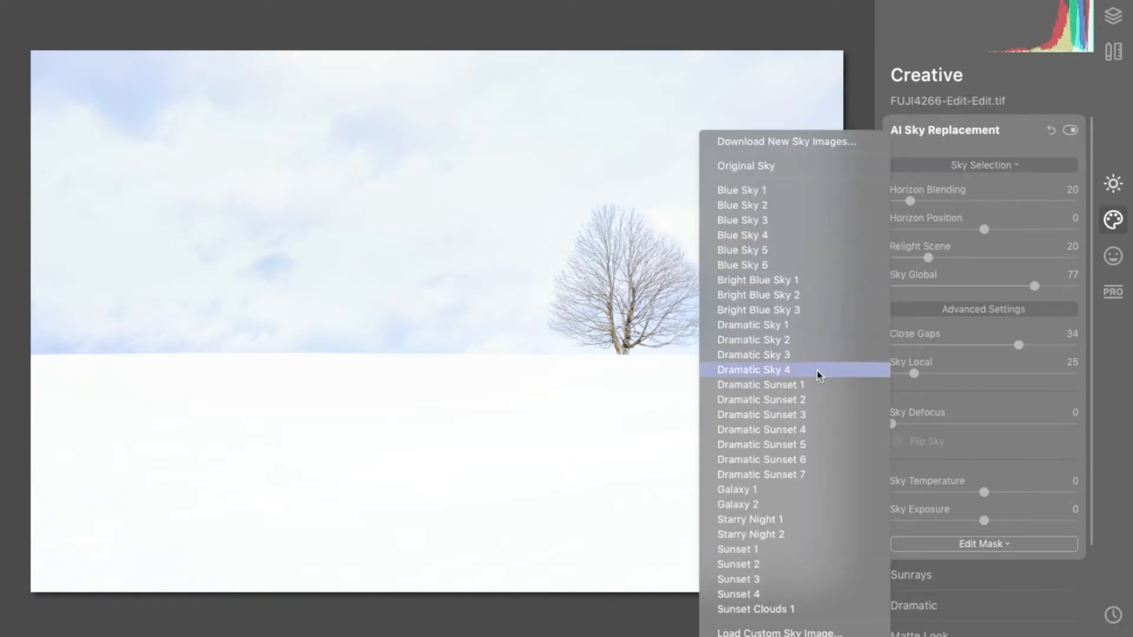
{"action": "left_click", "coordinate": [788, 445]}
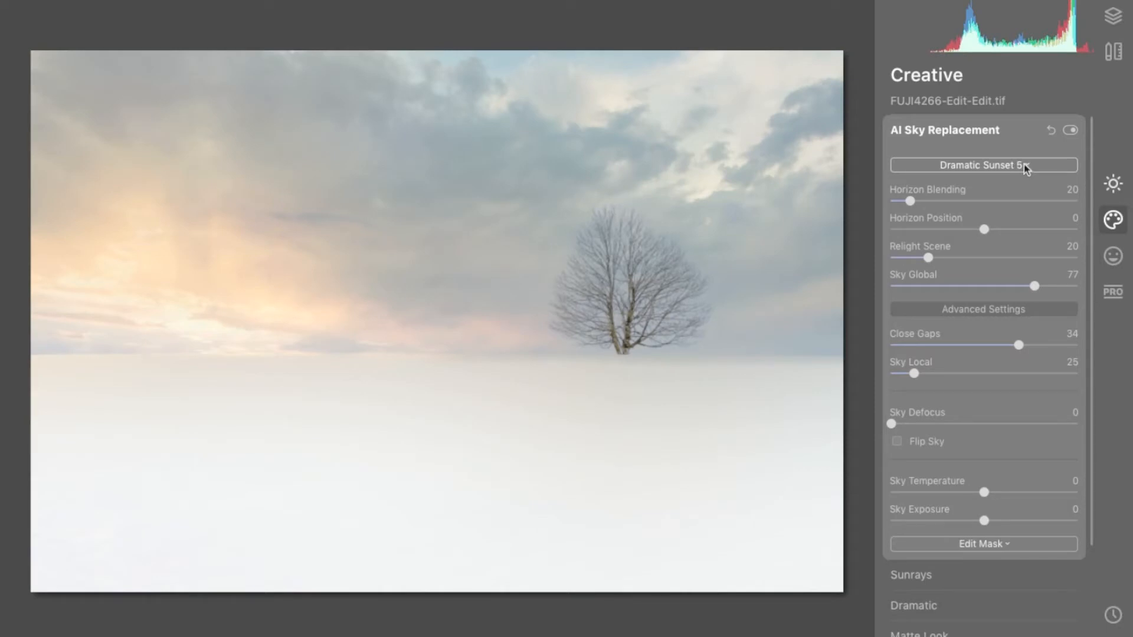
{"action": "left_click", "coordinate": [1023, 167]}
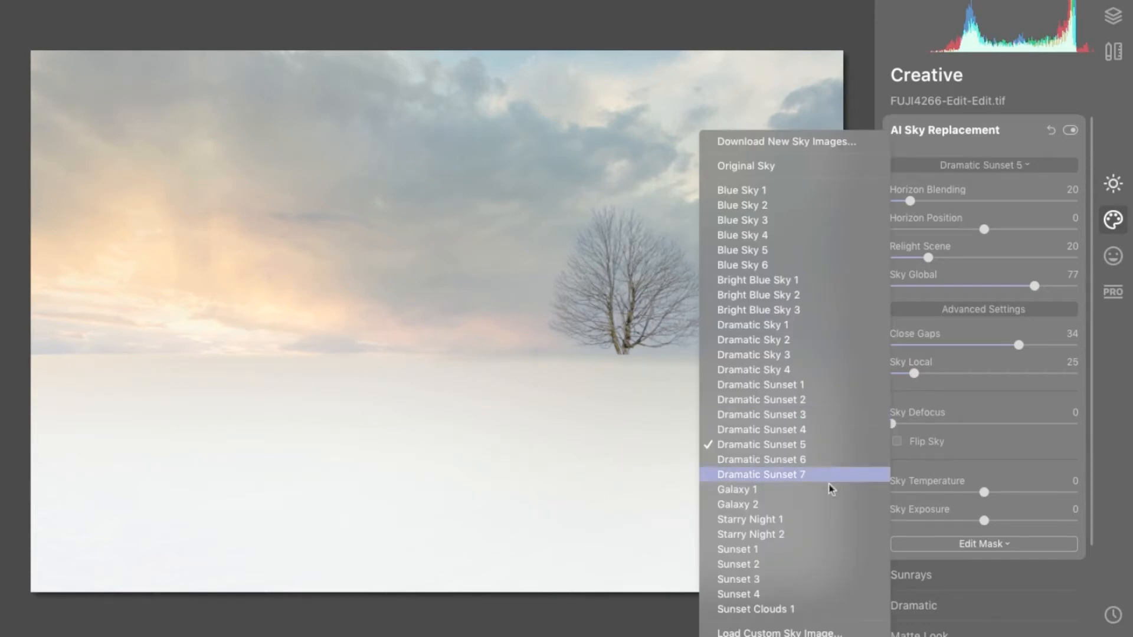
{"action": "left_click", "coordinate": [828, 466]}
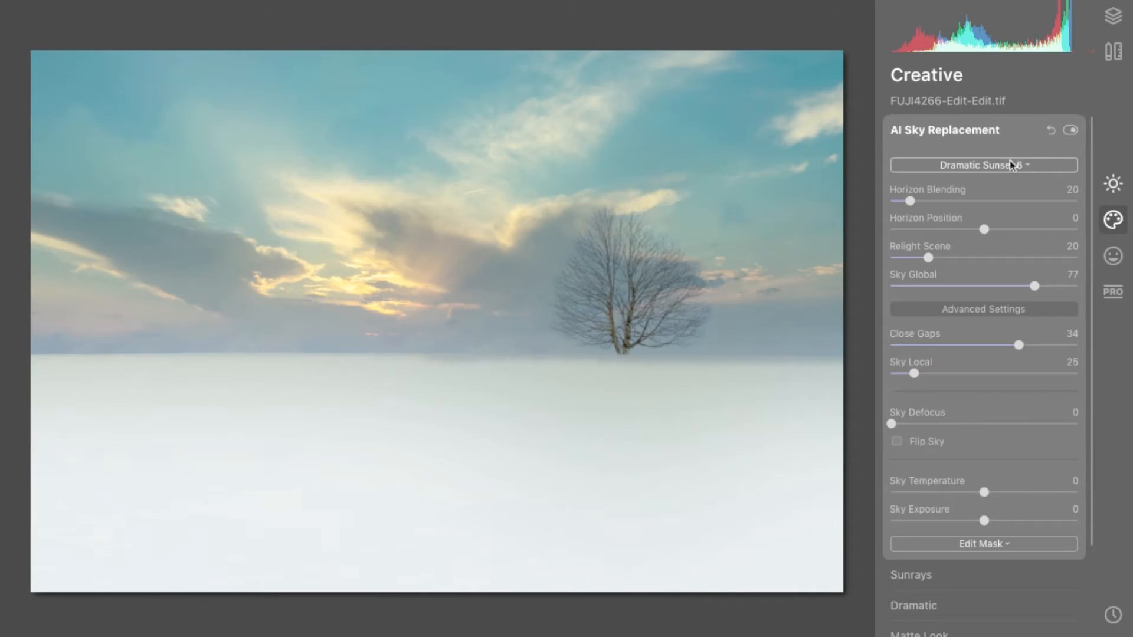
- Change the replacement sky from the Dramatic Sunset series to Dramatic Sunset 7
{"action": "left_click", "coordinate": [1011, 165]}
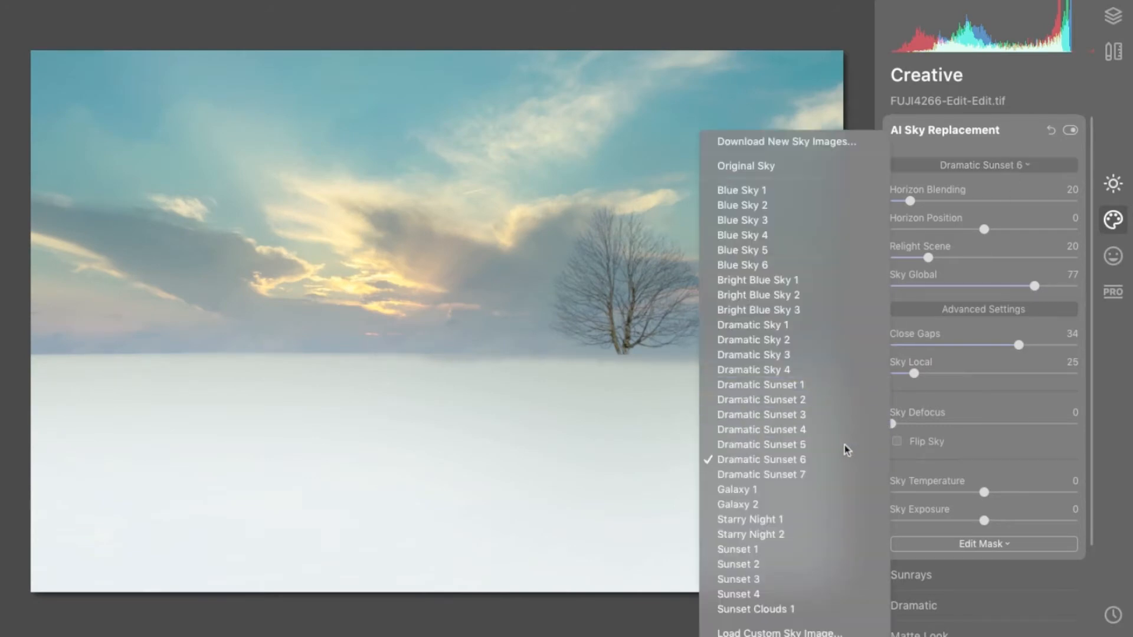
{"action": "left_click", "coordinate": [840, 477]}
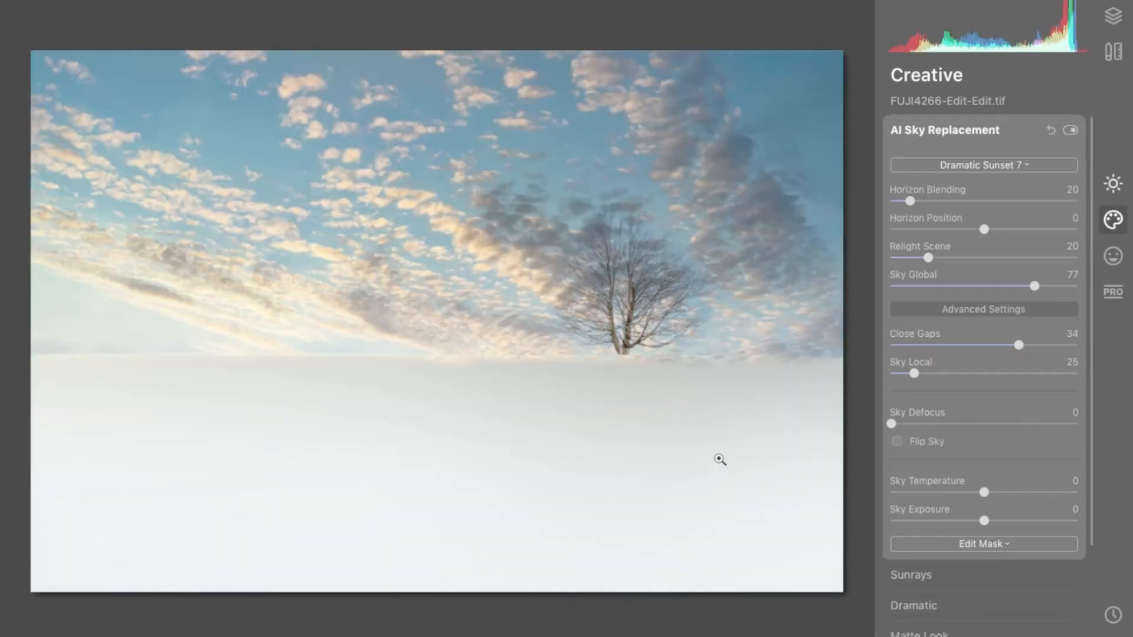
{"action": "left_click", "coordinate": [1022, 171]}
{"action": "left_click", "coordinate": [1019, 168]}
- Set Horizon Blending to 43 and Horizon Position to 3 for the replacement sky
{"action": "left_click_drag", "start_coordinate": [984, 230], "coordinate": [999, 234]}
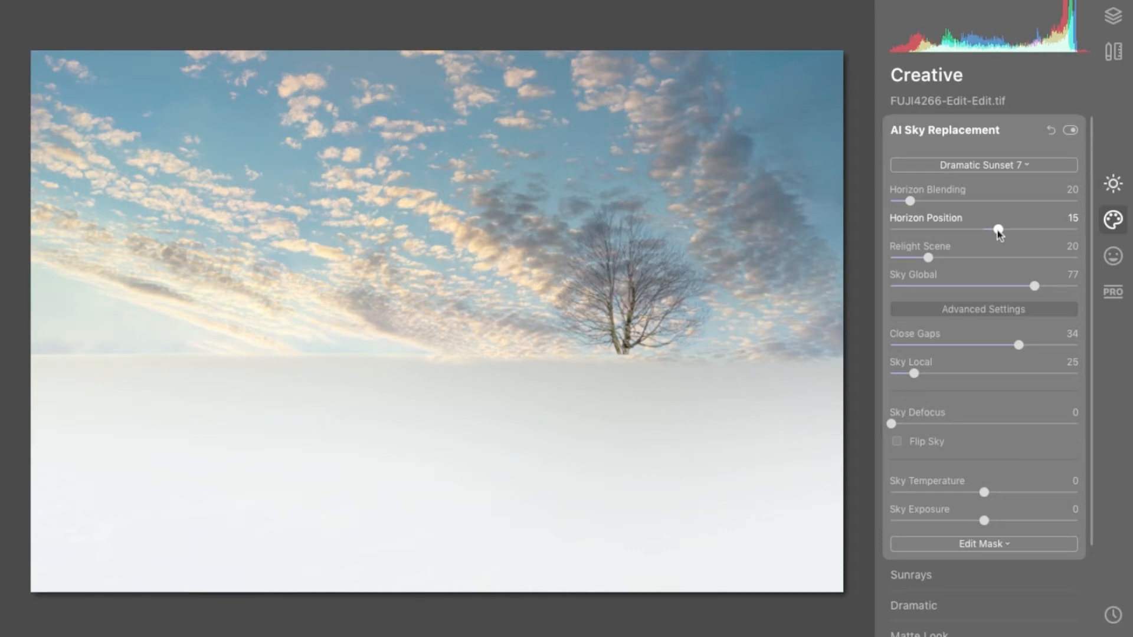
{"action": "mouse_move", "coordinate": [997, 230]}
{"action": "left_mouse_down"}
{"action": "mouse_move", "coordinate": [1040, 230]}
{"action": "mouse_move", "coordinate": [997, 230]}
{"action": "left_mouse_up"}
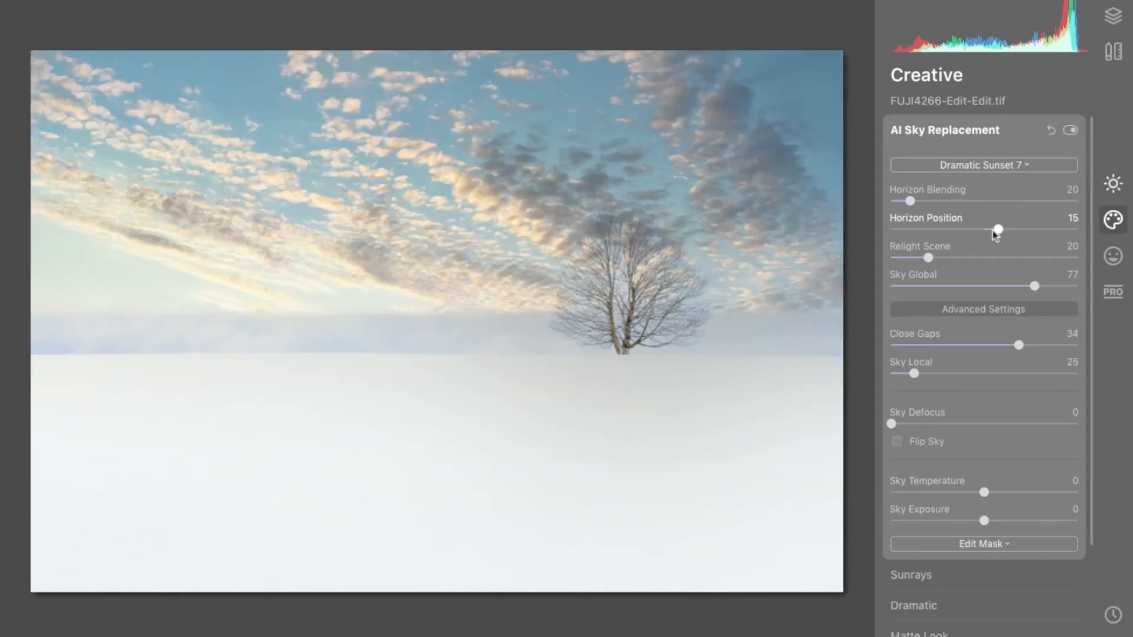
{"action": "left_click_drag", "start_coordinate": [994, 232], "coordinate": [989, 234]}
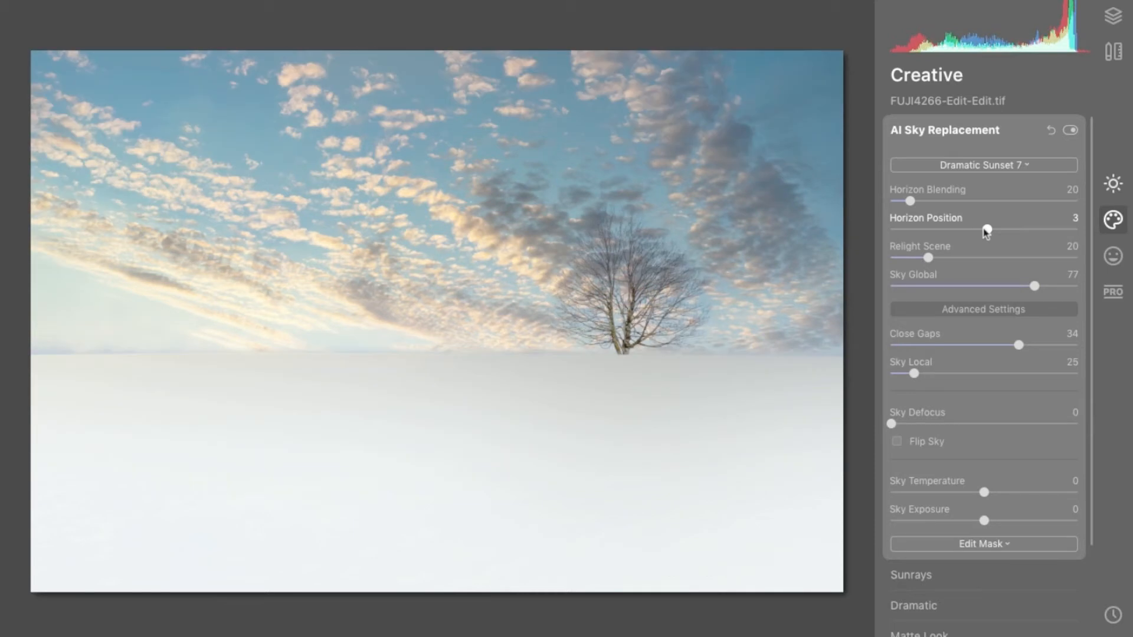
{"action": "left_click_drag", "start_coordinate": [984, 229], "coordinate": [982, 230]}
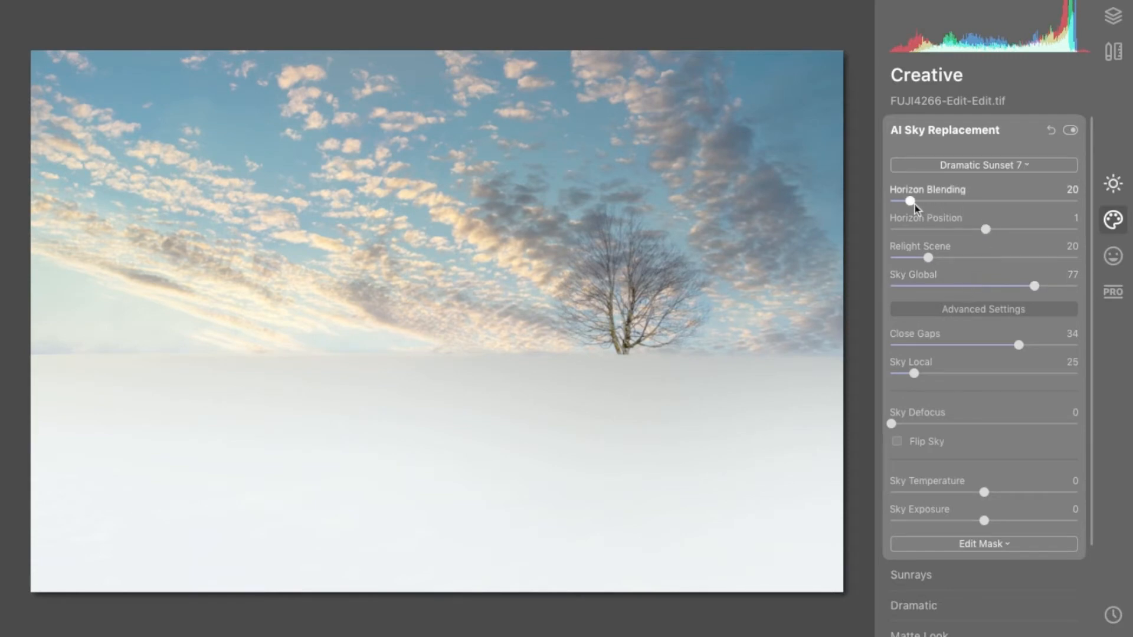
{"action": "left_click_drag", "start_coordinate": [912, 202], "coordinate": [932, 202]}
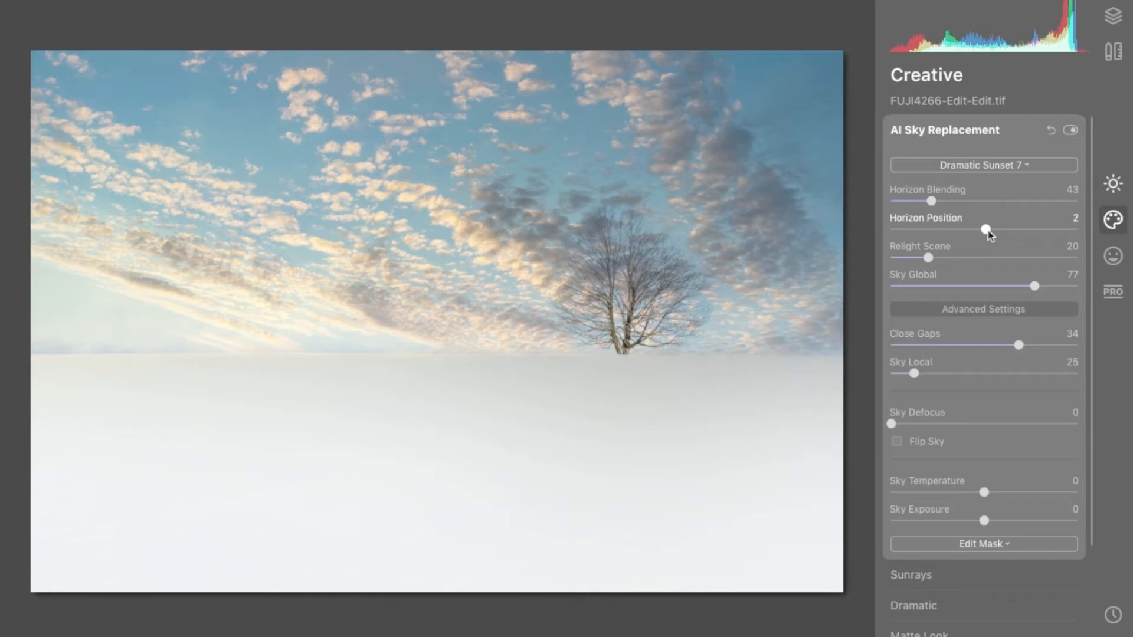
{"action": "left_click_drag", "start_coordinate": [989, 234], "coordinate": [990, 235]}
- Change the replacement sky to Dramatic Sunset 2 and set Horizon Position to 0
{"action": "left_click", "coordinate": [963, 171]}
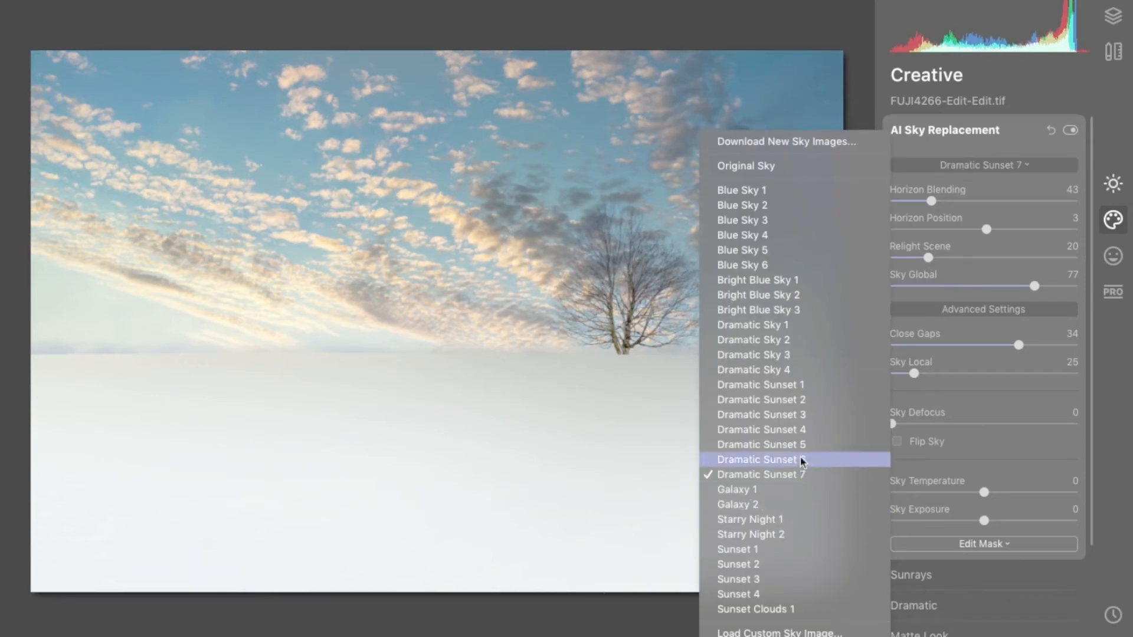
{"action": "left_click", "coordinate": [800, 401]}
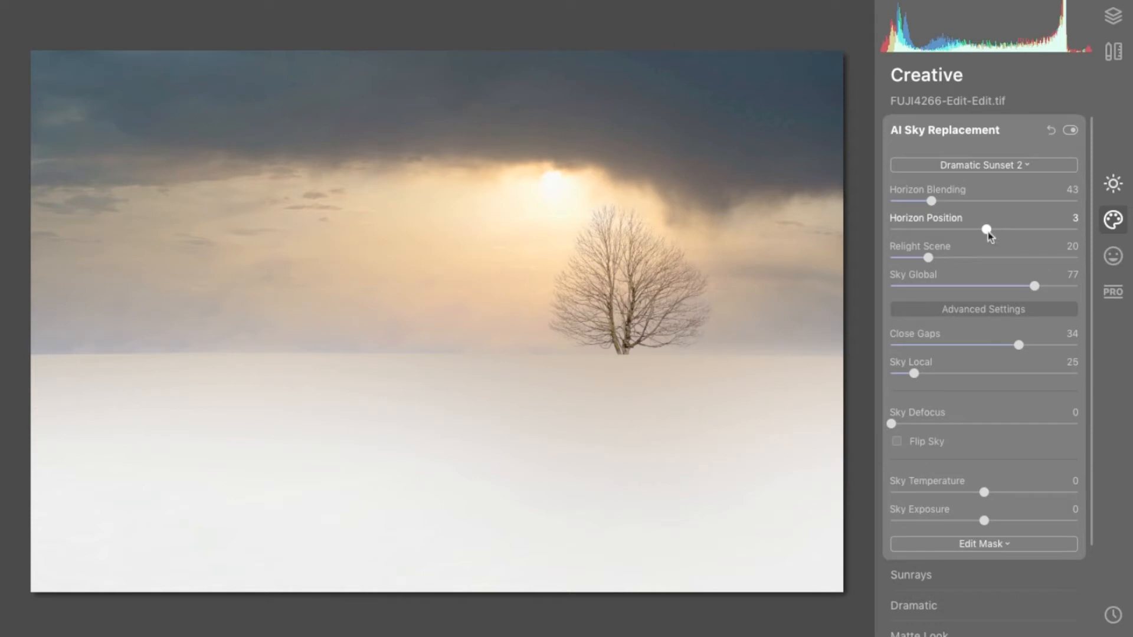
{"action": "left_click_drag", "start_coordinate": [988, 232], "coordinate": [987, 233]}
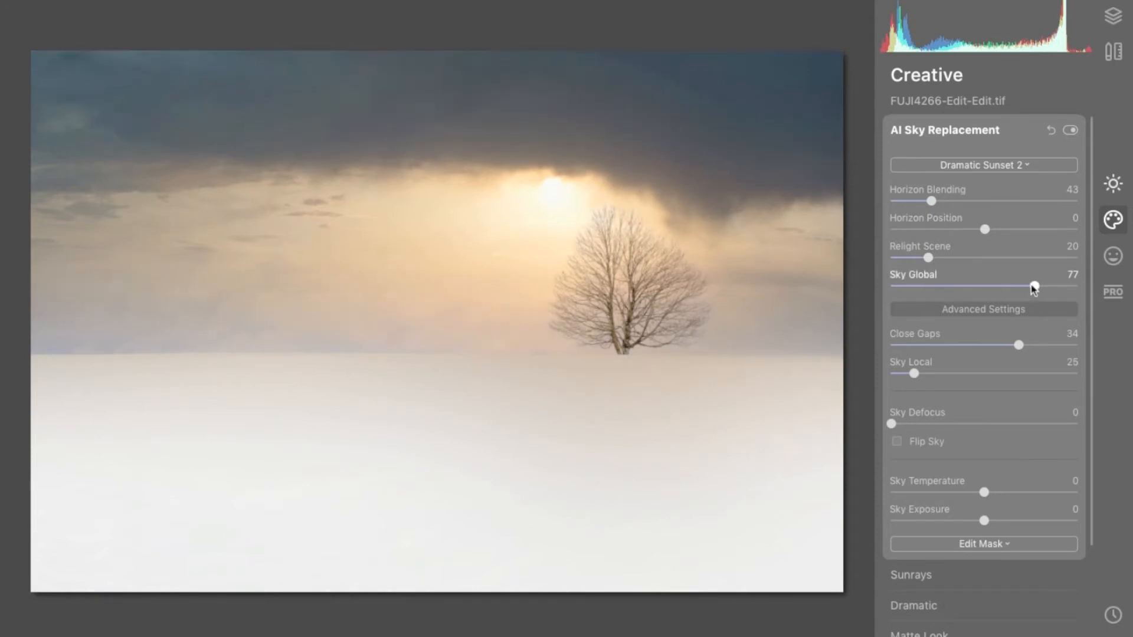
- Start the Sunrays effect and place its sun center on the bright sun just above the tree
{"action": "left_click", "coordinate": [1017, 134]}
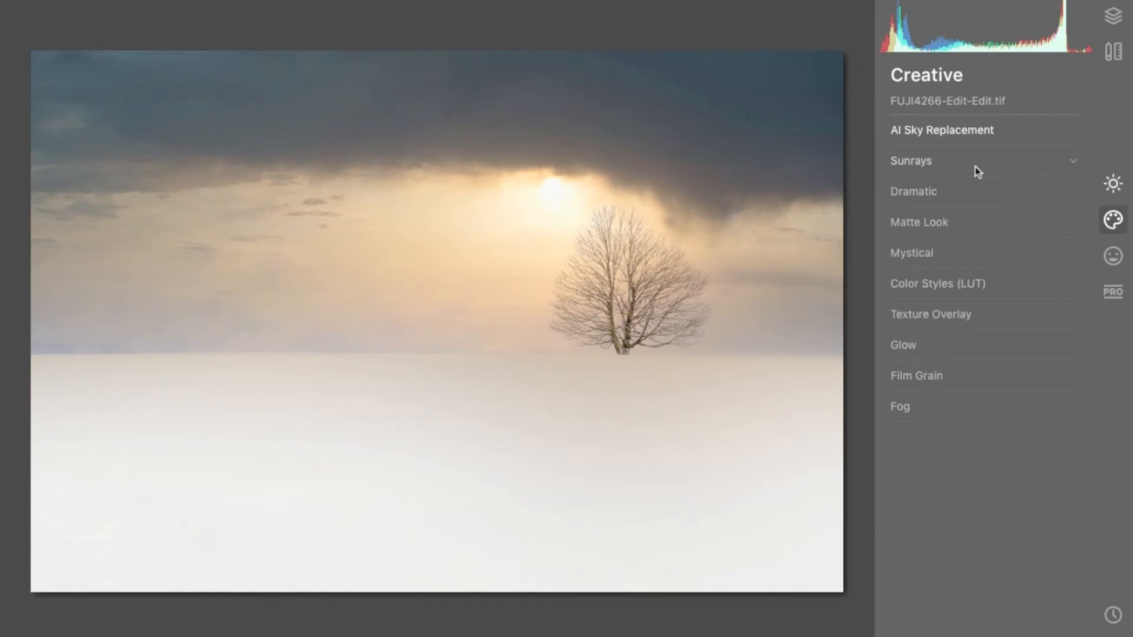
{"action": "left_click", "coordinate": [974, 170]}
{"action": "left_click", "coordinate": [991, 191]}
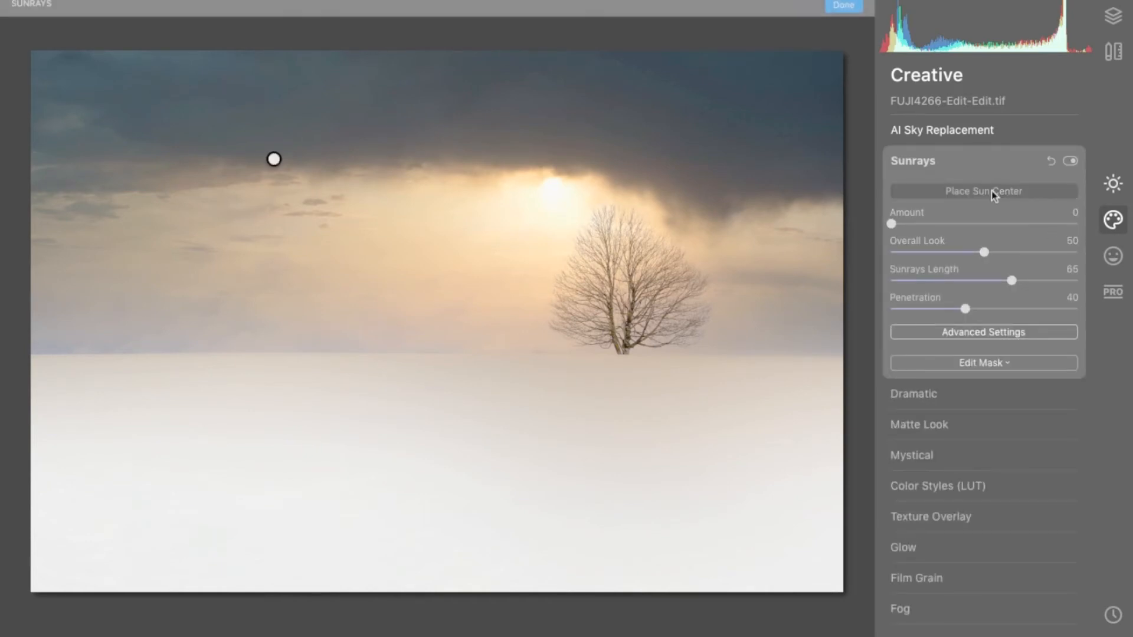
{"action": "mouse_move", "coordinate": [273, 160]}
{"action": "left_mouse_down"}
{"action": "mouse_move", "coordinate": [513, 220]}
{"action": "mouse_move", "coordinate": [555, 189]}
{"action": "left_mouse_up"}
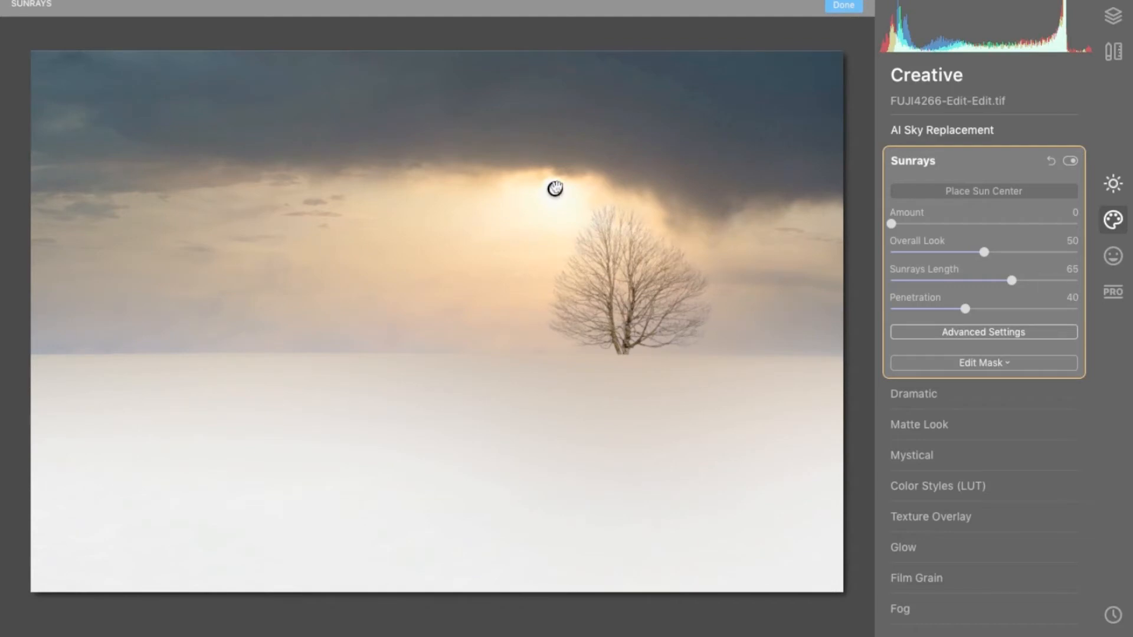
- Set the sunrays' Amount to 27, Overall Look to 5 and Sunrays Length to 27
{"action": "left_click", "coordinate": [925, 224]}
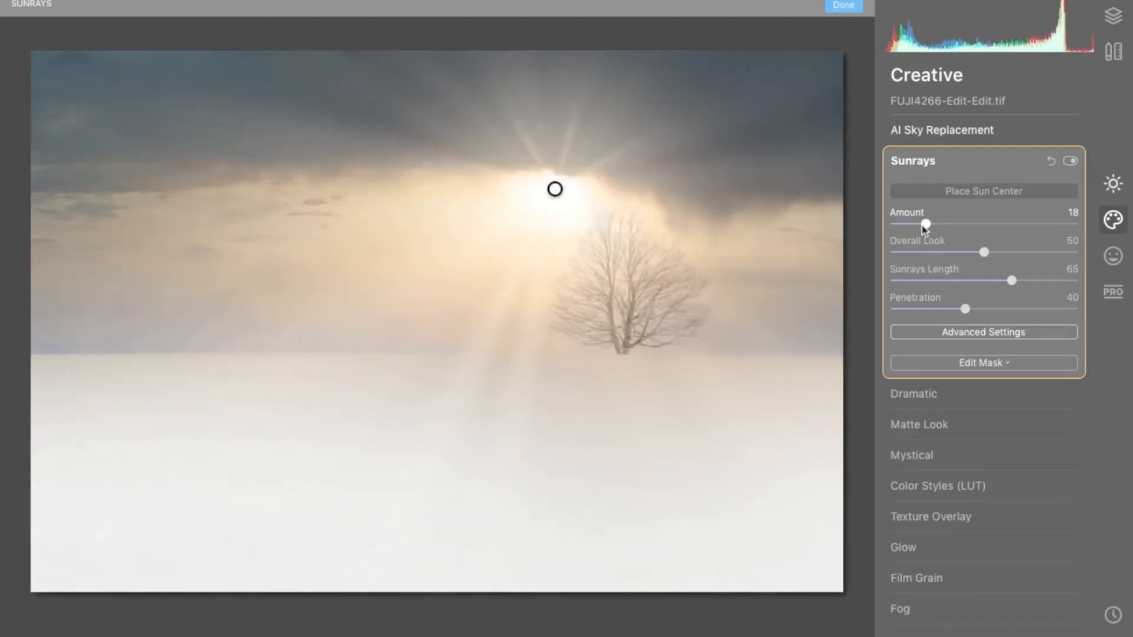
{"action": "left_click_drag", "start_coordinate": [922, 226], "coordinate": [939, 254]}
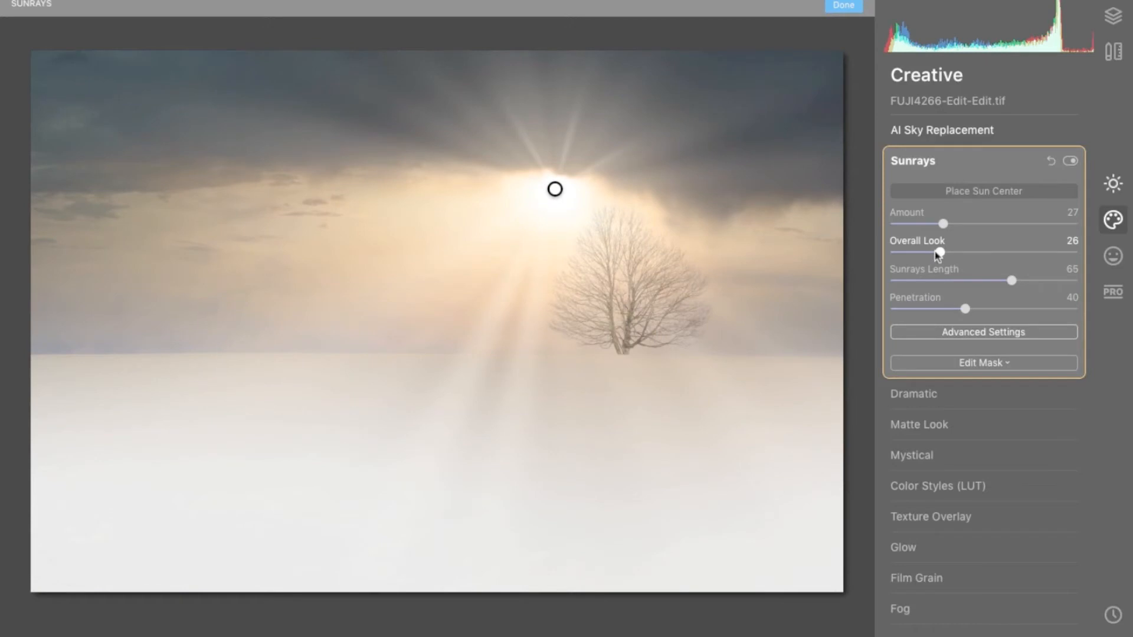
{"action": "left_click", "coordinate": [974, 255]}
{"action": "left_click_drag", "start_coordinate": [975, 257], "coordinate": [903, 255]}
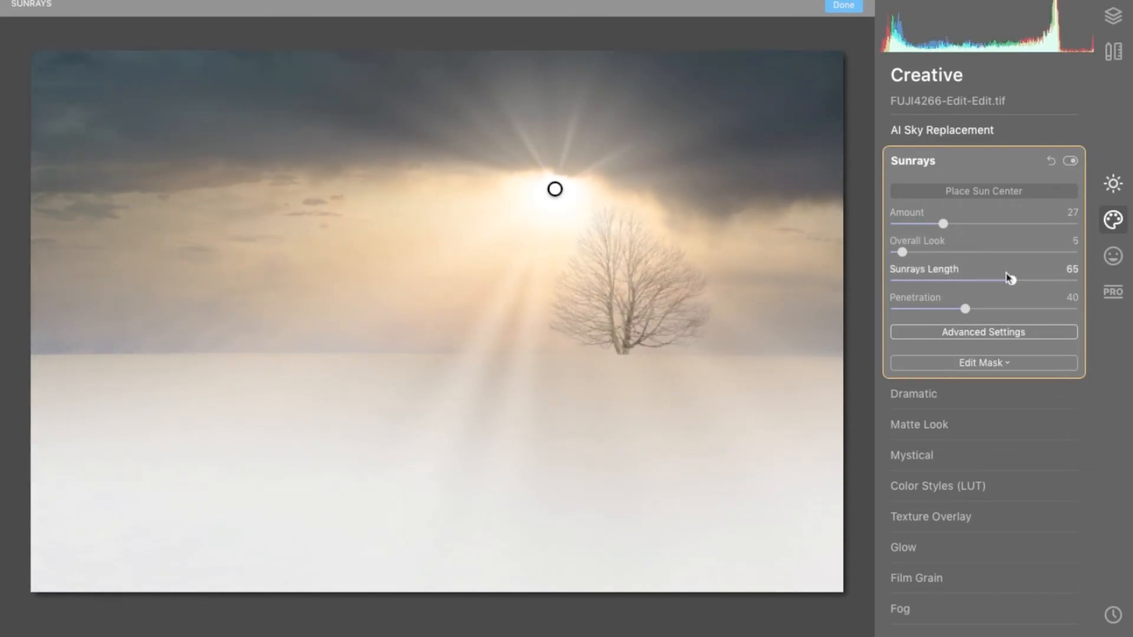
{"action": "left_click_drag", "start_coordinate": [1011, 281], "coordinate": [942, 282]}
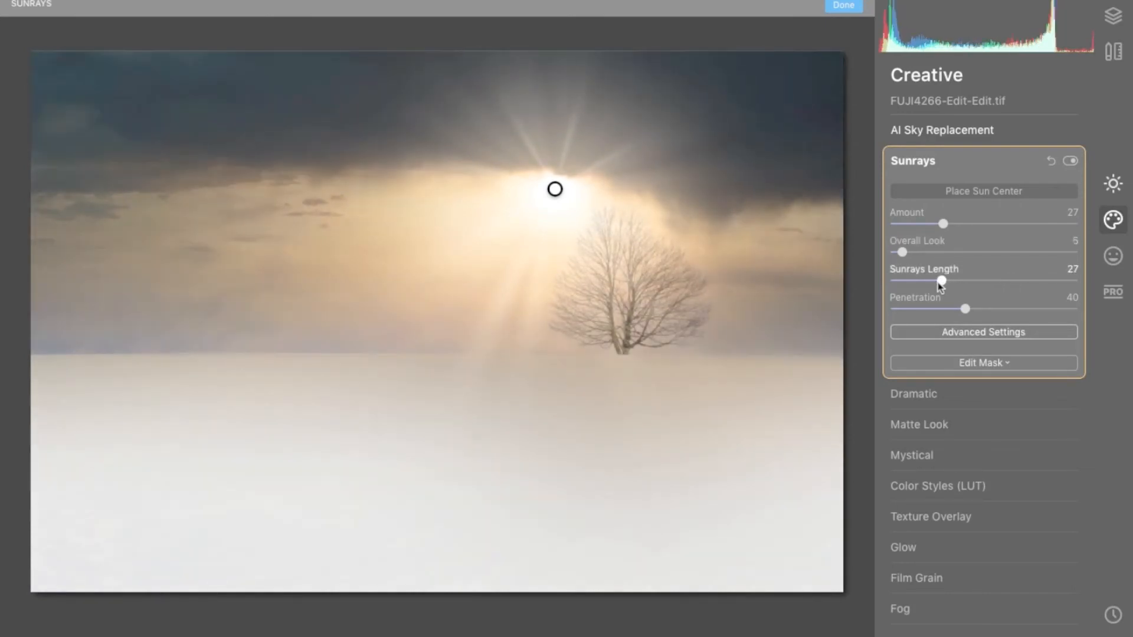
- Set the sunrays' Sunrays Length to 8, Penetration to 14 and Number of Sunrays to 55
{"action": "left_click_drag", "start_coordinate": [939, 283], "coordinate": [904, 288]}
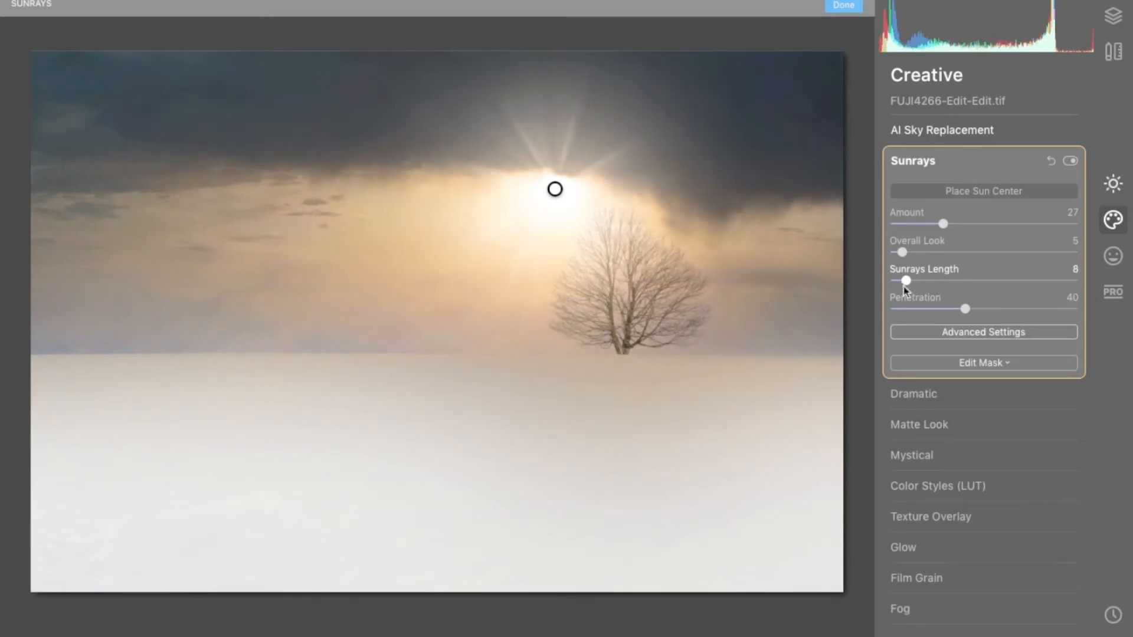
{"action": "left_click_drag", "start_coordinate": [965, 309], "coordinate": [917, 310]}
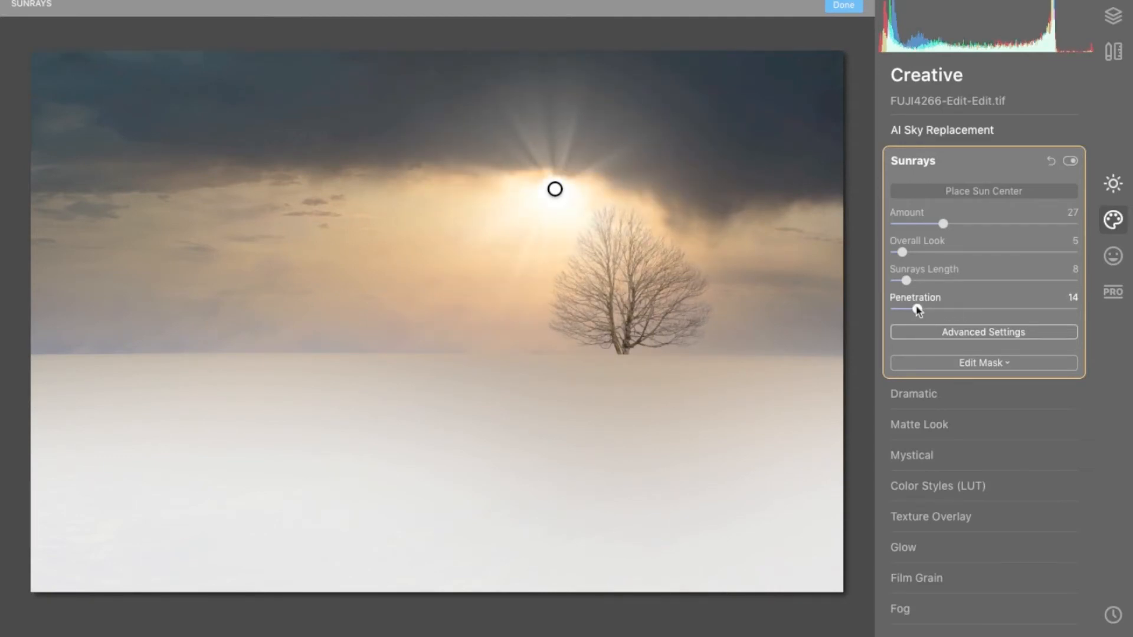
{"action": "left_click", "coordinate": [945, 332]}
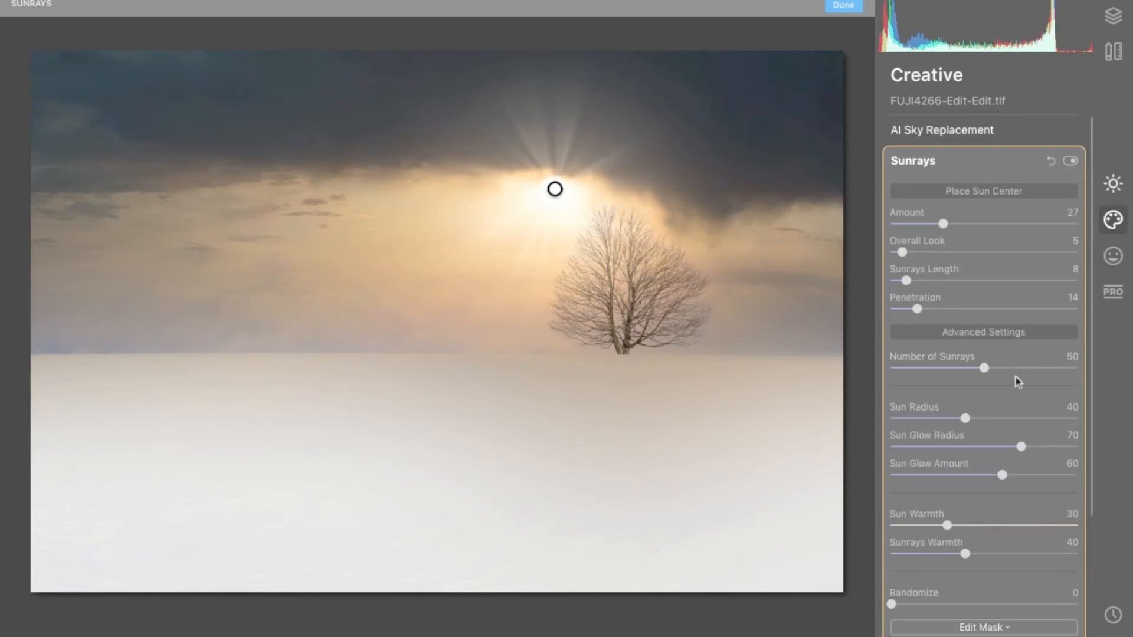
{"action": "left_click_drag", "start_coordinate": [984, 368], "coordinate": [1094, 375]}
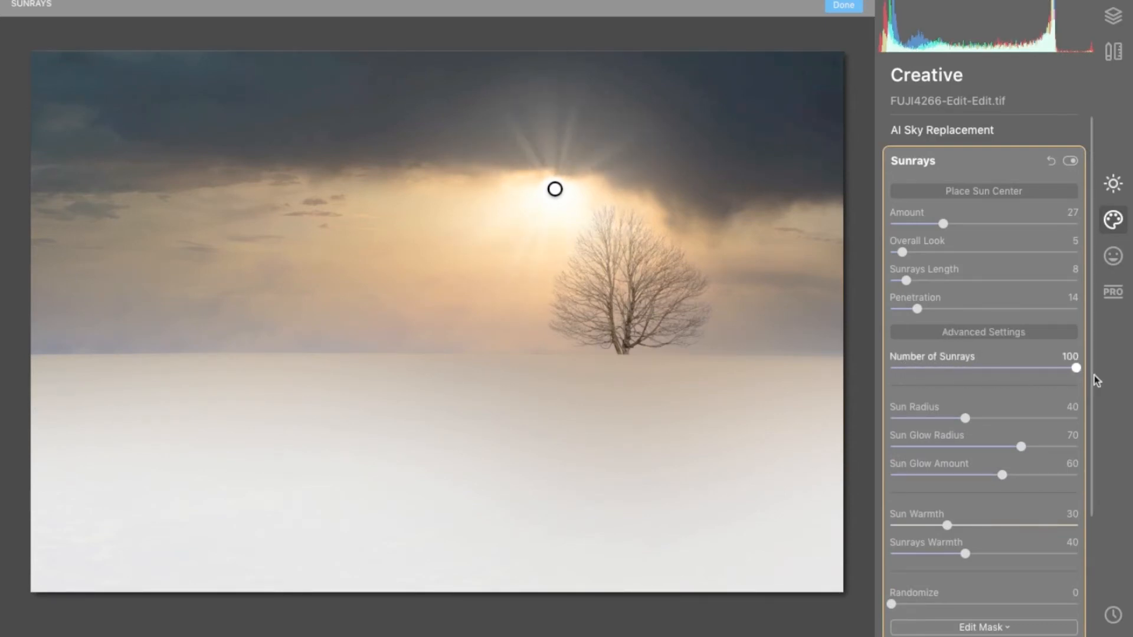
{"action": "left_click_drag", "start_coordinate": [1076, 369], "coordinate": [997, 377]}
- Set the sunrays' Sun Radius to 52, Sun Glow Radius to 13 and Sun Glow Amount to 76
{"action": "left_click_drag", "start_coordinate": [965, 418], "coordinate": [883, 425]}
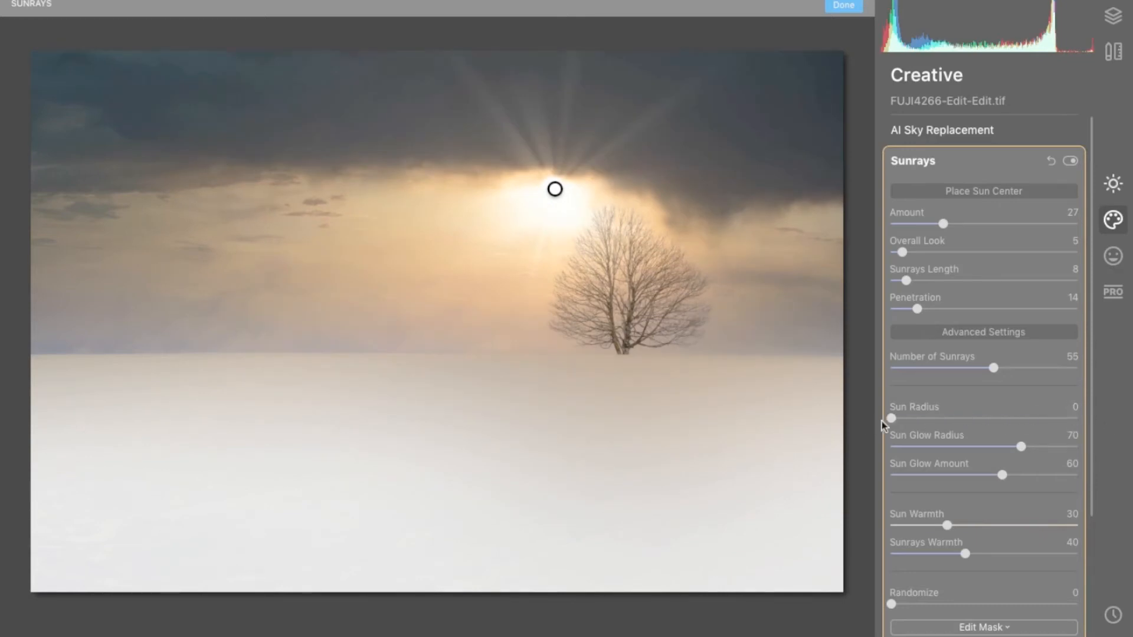
{"action": "left_click", "coordinate": [968, 422]}
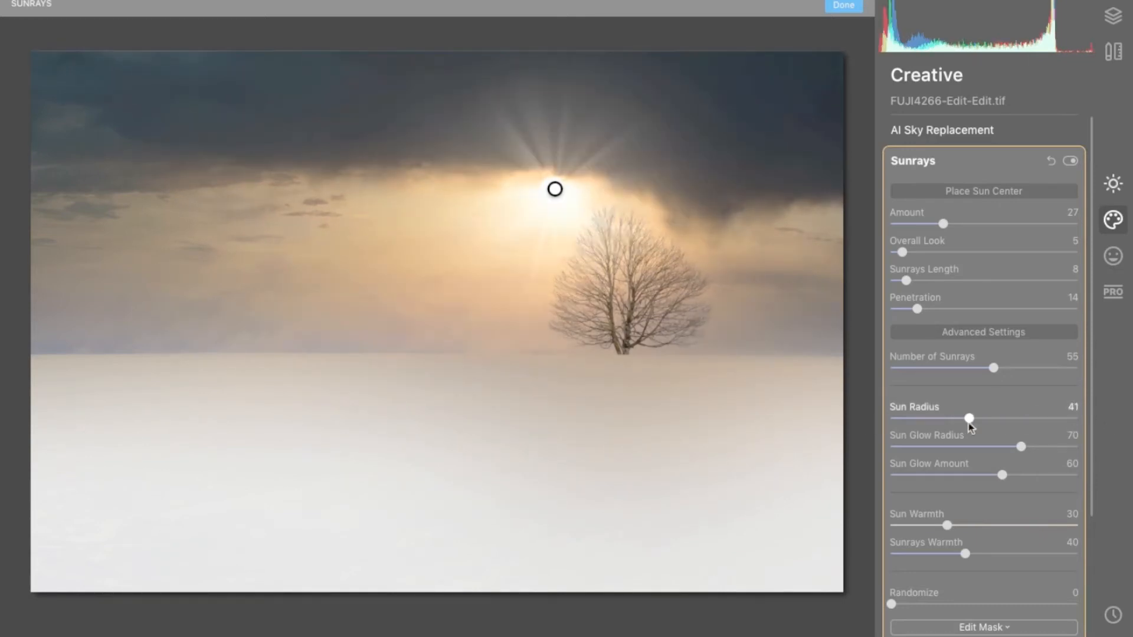
{"action": "left_click", "coordinate": [988, 422]}
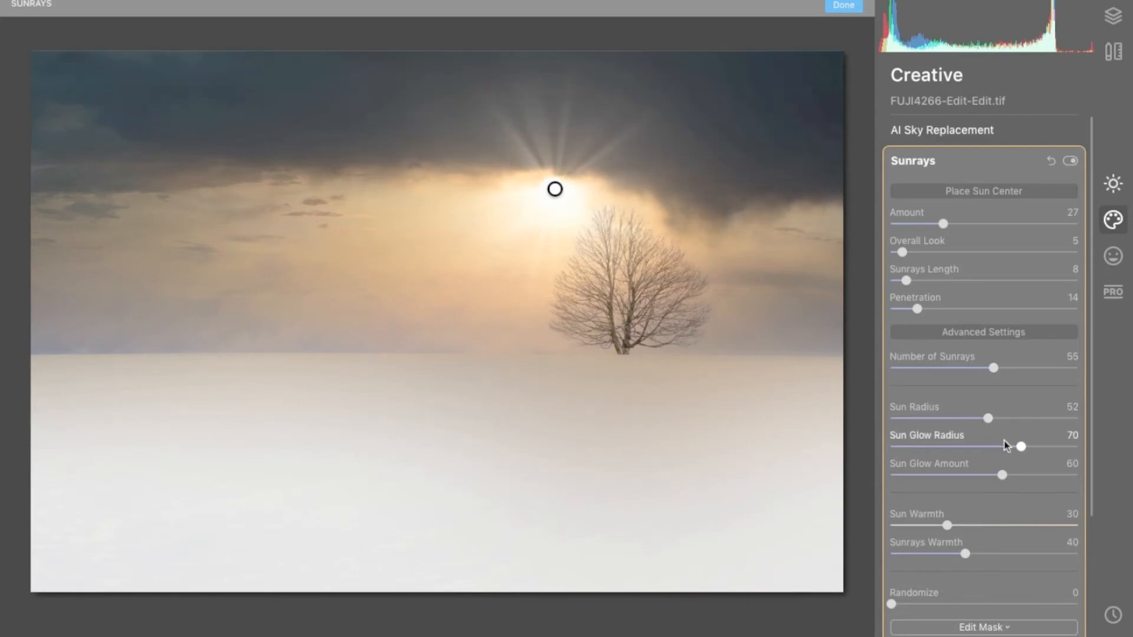
{"action": "left_click", "coordinate": [1046, 448]}
{"action": "left_click", "coordinate": [914, 447]}
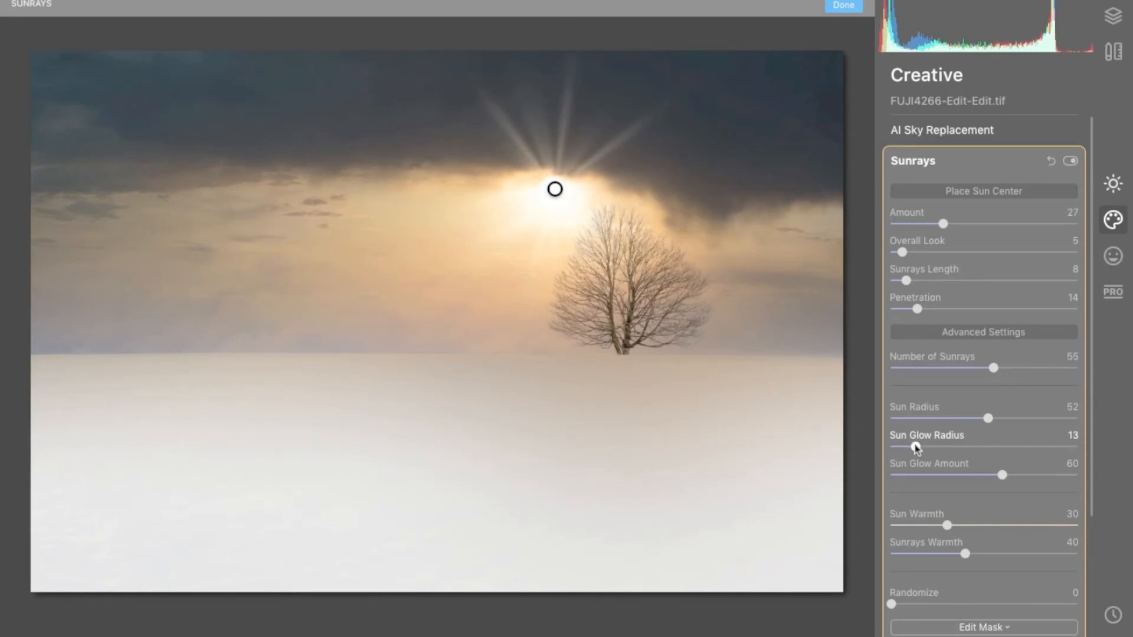
{"action": "left_click_drag", "start_coordinate": [1005, 480], "coordinate": [1037, 483]}
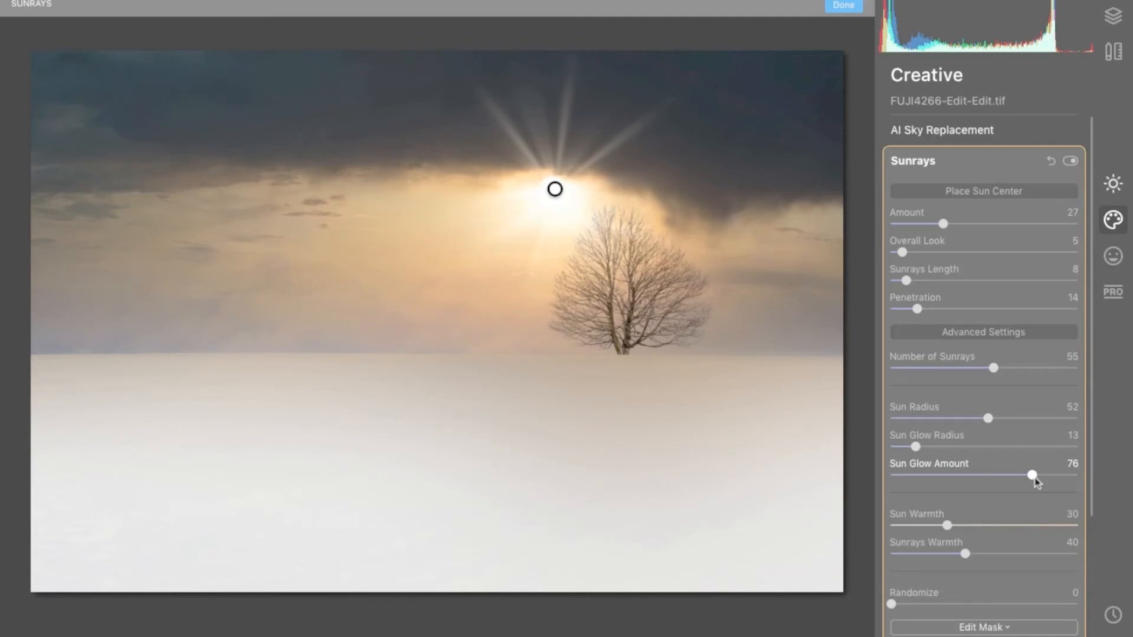
- Set the sunrays' Sun Warmth to 55, Randomize to 49 and Amount to 23
{"action": "left_click", "coordinate": [995, 527]}
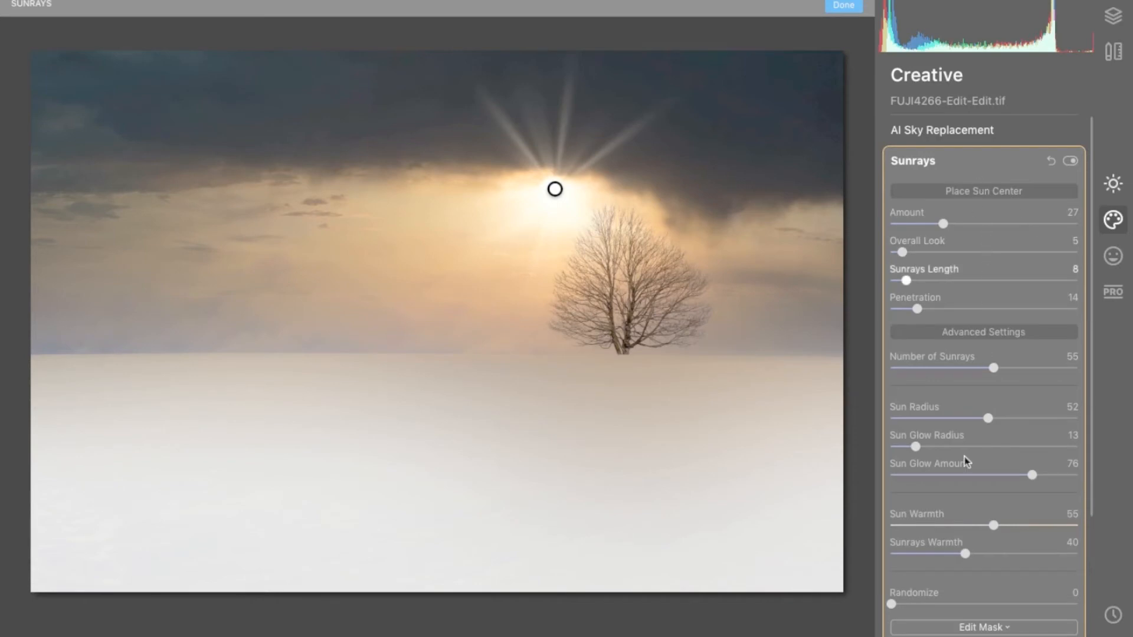
{"action": "left_click_drag", "start_coordinate": [891, 604], "coordinate": [983, 608]}
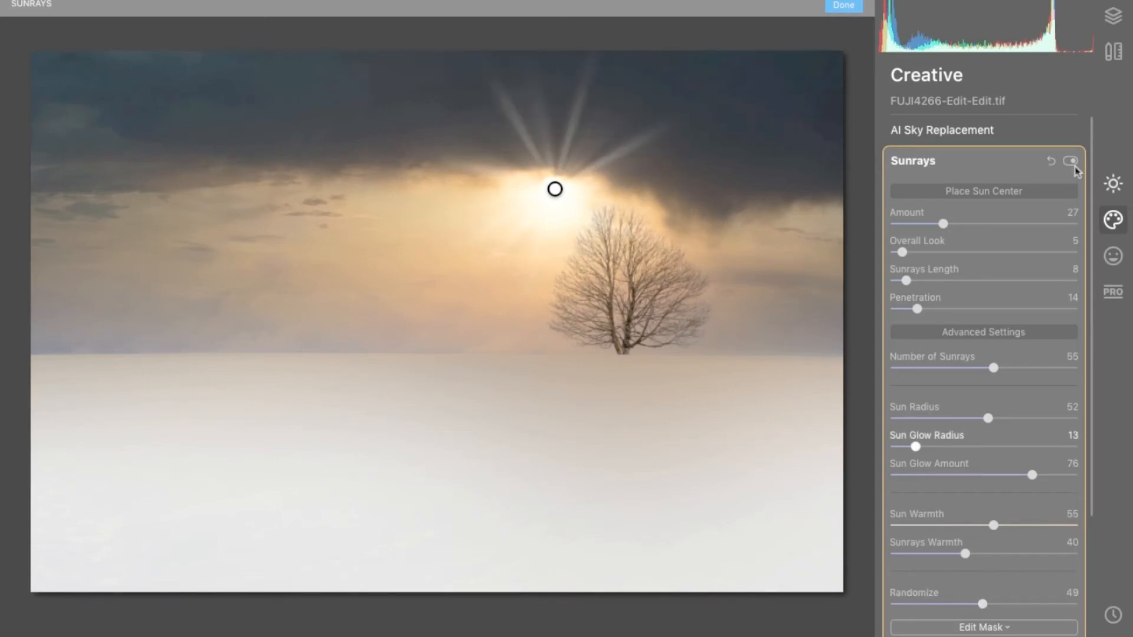
{"action": "left_click", "coordinate": [962, 223]}
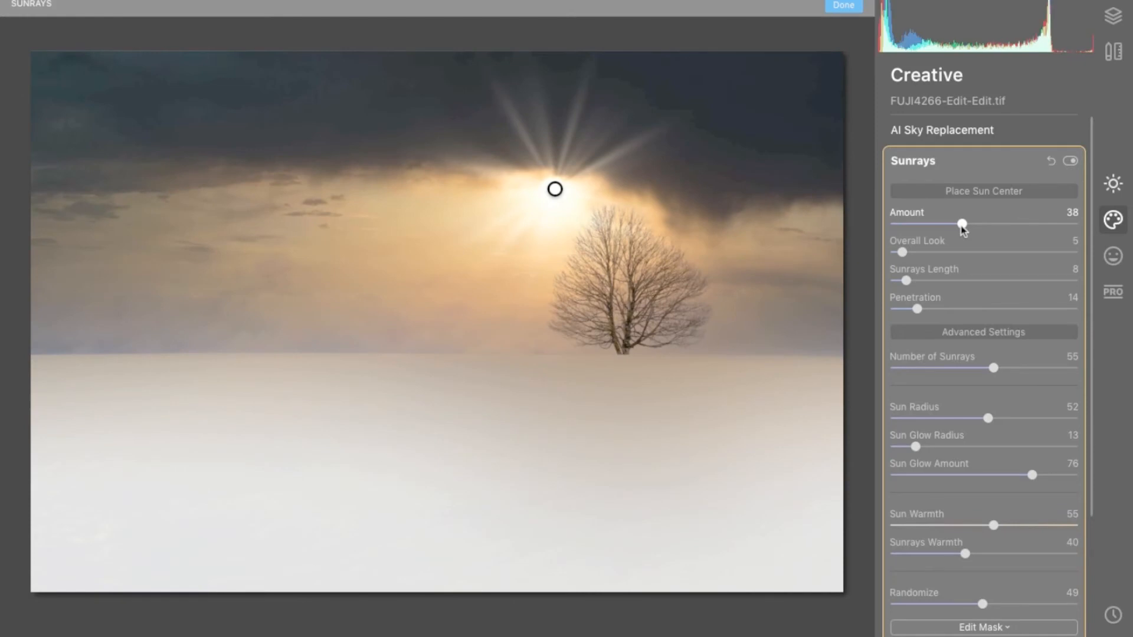
{"action": "left_click", "coordinate": [934, 226]}
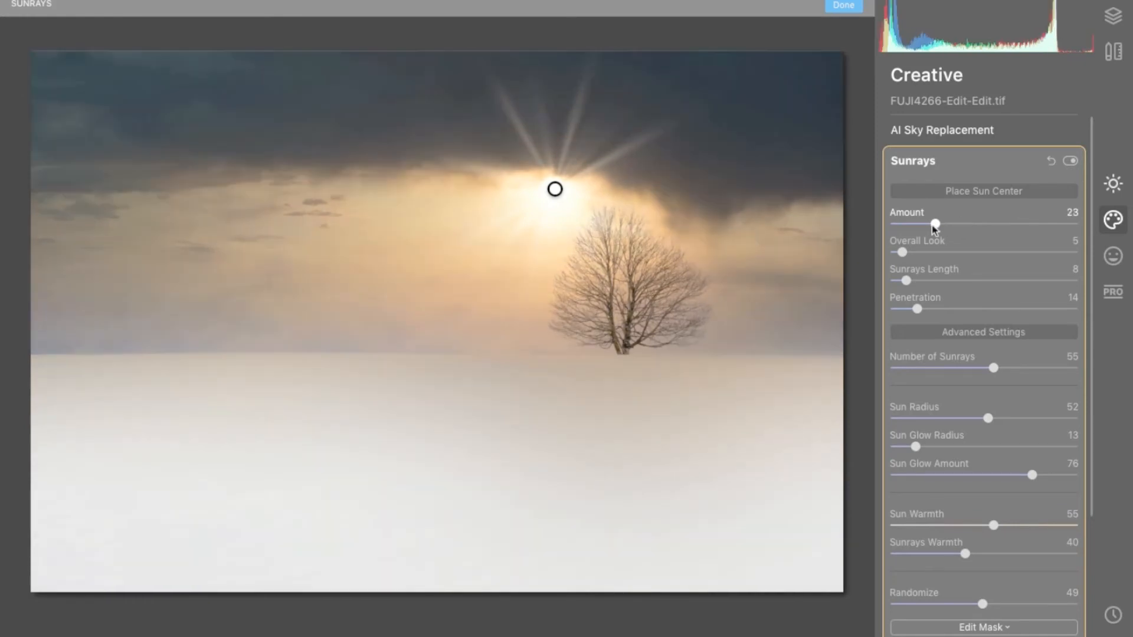
- Set the sunrays' Penetration to 18 and Number of Sunrays to 64
{"action": "left_click", "coordinate": [954, 309]}
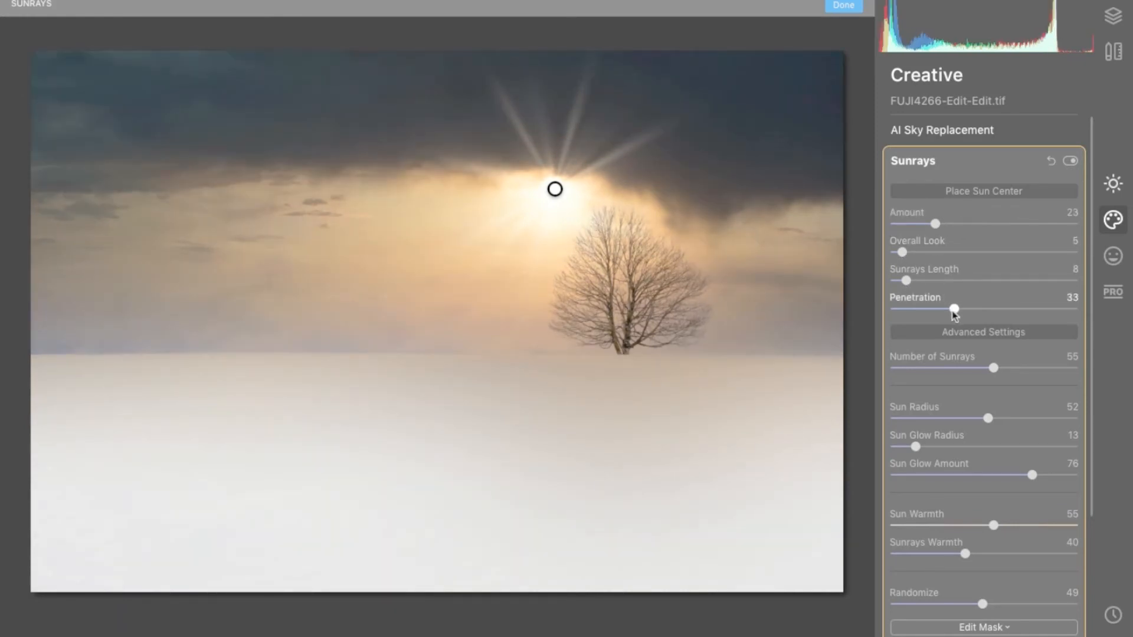
{"action": "left_click", "coordinate": [924, 308]}
{"action": "left_click_drag", "start_coordinate": [972, 370], "coordinate": [941, 375]}
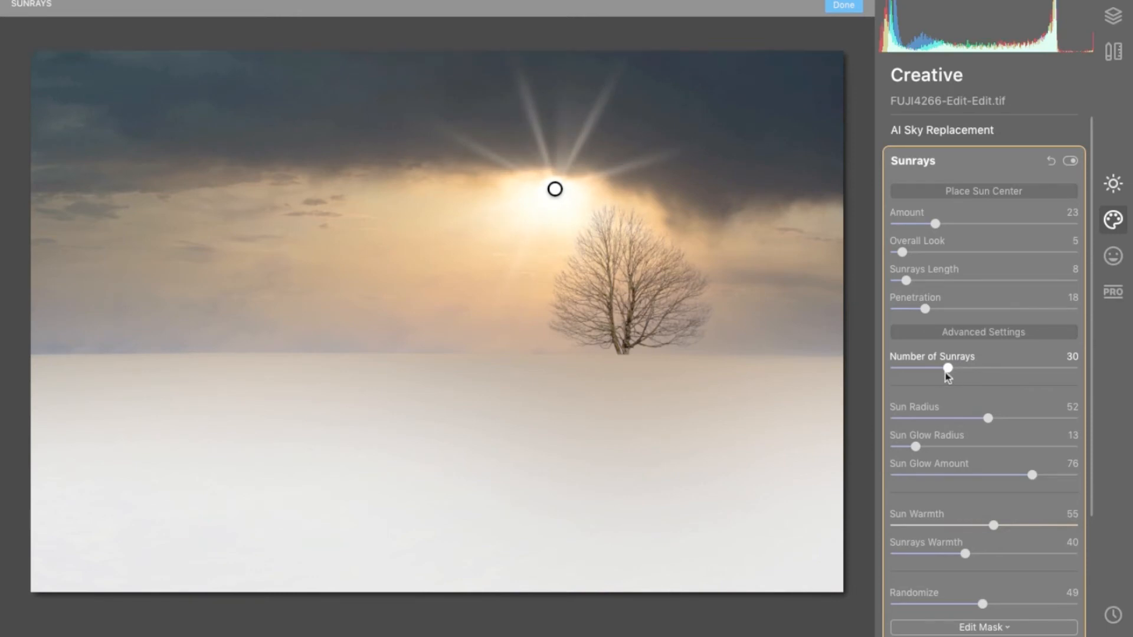
{"action": "left_click", "coordinate": [1013, 370]}
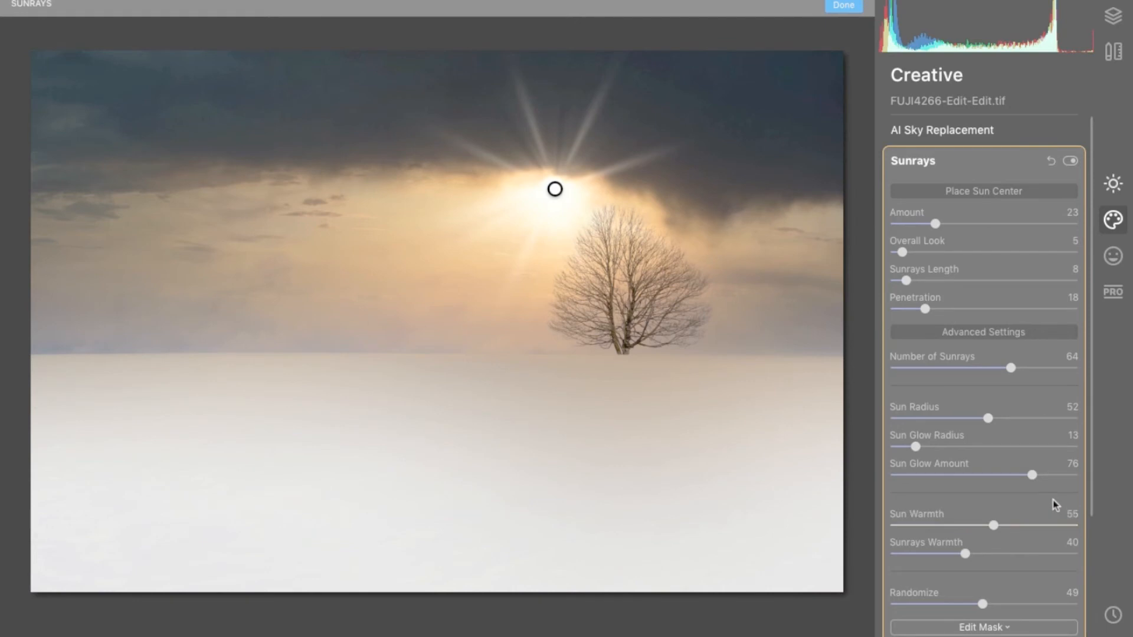
- Set the sunrays' Sunrays Length to 29 and Sun Radius to 16
{"action": "left_click", "coordinate": [996, 161]}
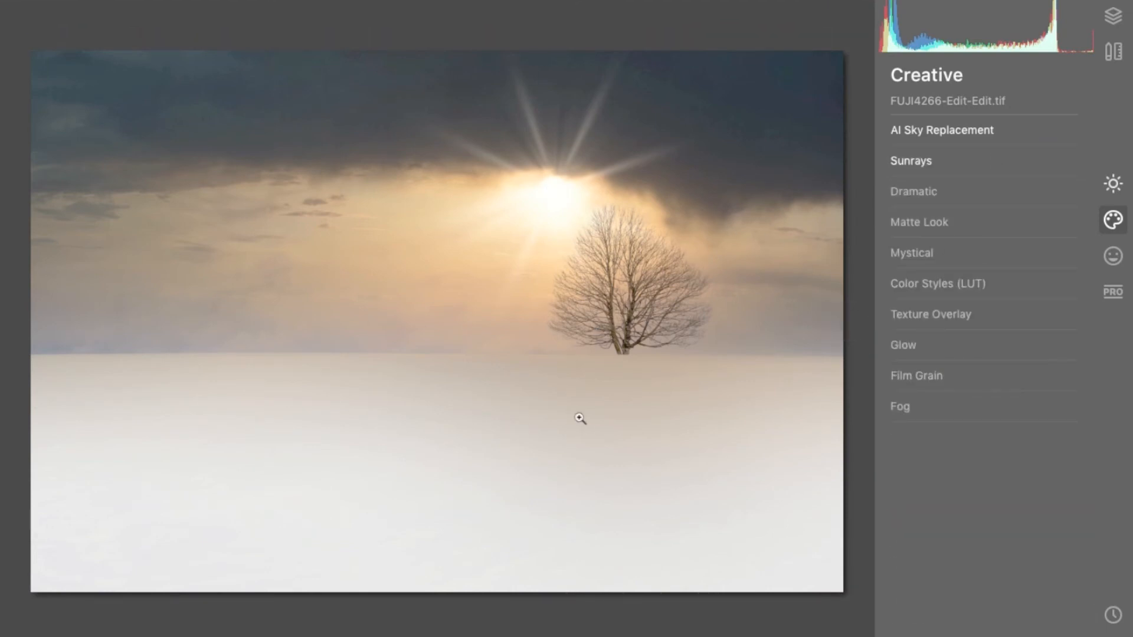
{"action": "left_click", "coordinate": [951, 172]}
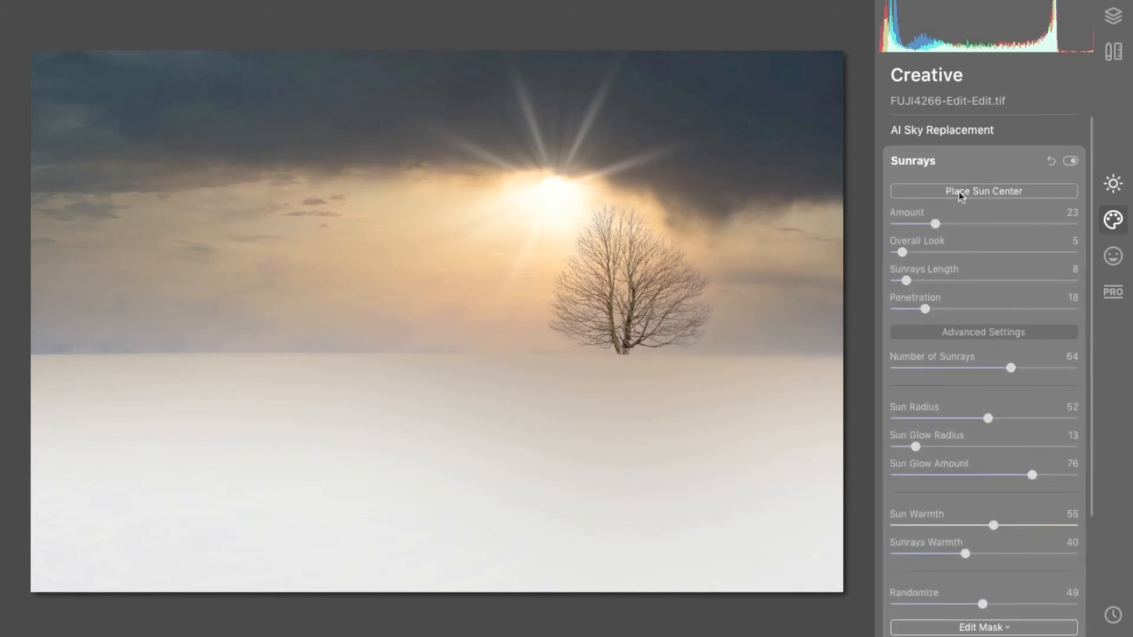
{"action": "left_click_drag", "start_coordinate": [907, 281], "coordinate": [951, 281]}
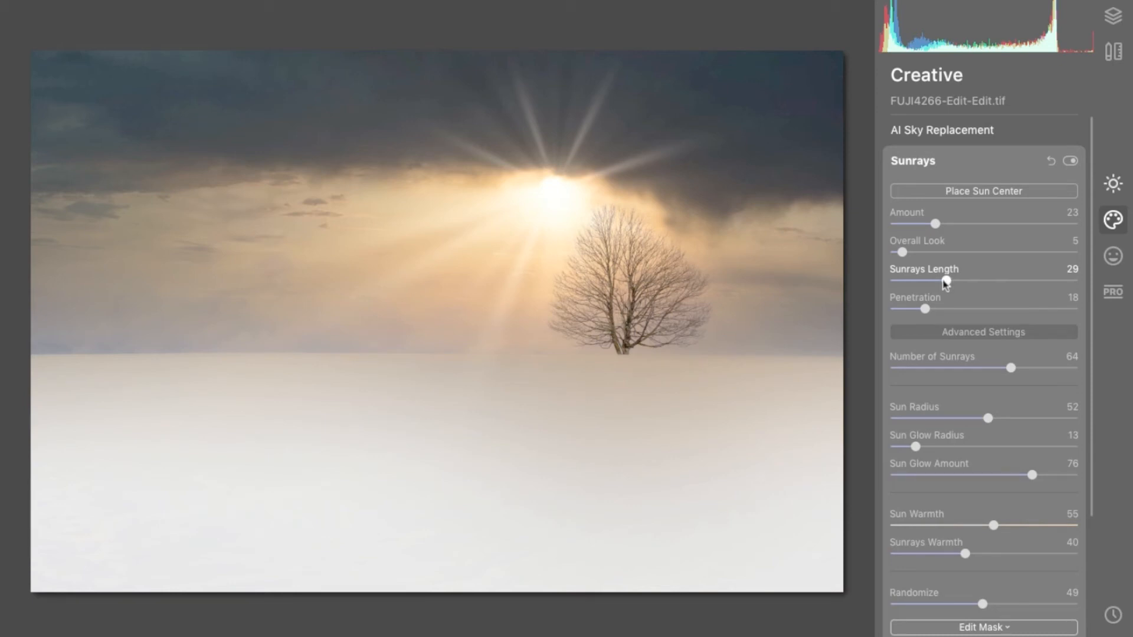
{"action": "left_click", "coordinate": [996, 155]}
{"action": "left_click", "coordinate": [996, 155]}
{"action": "left_click_drag", "start_coordinate": [989, 420], "coordinate": [922, 418]}
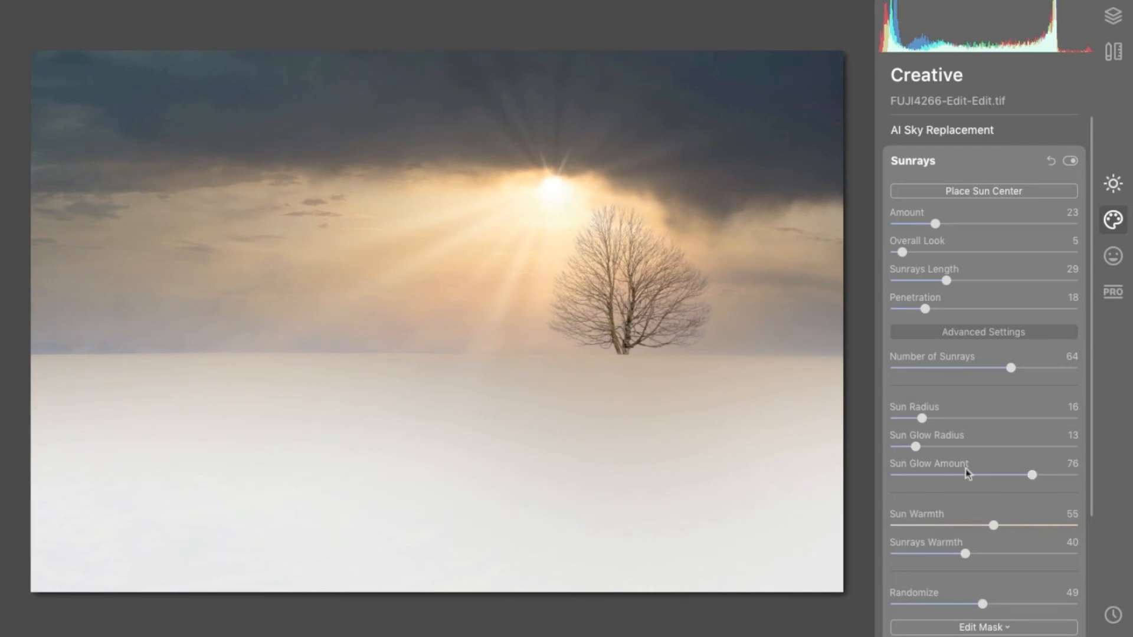
{"action": "left_click", "coordinate": [1009, 137]}
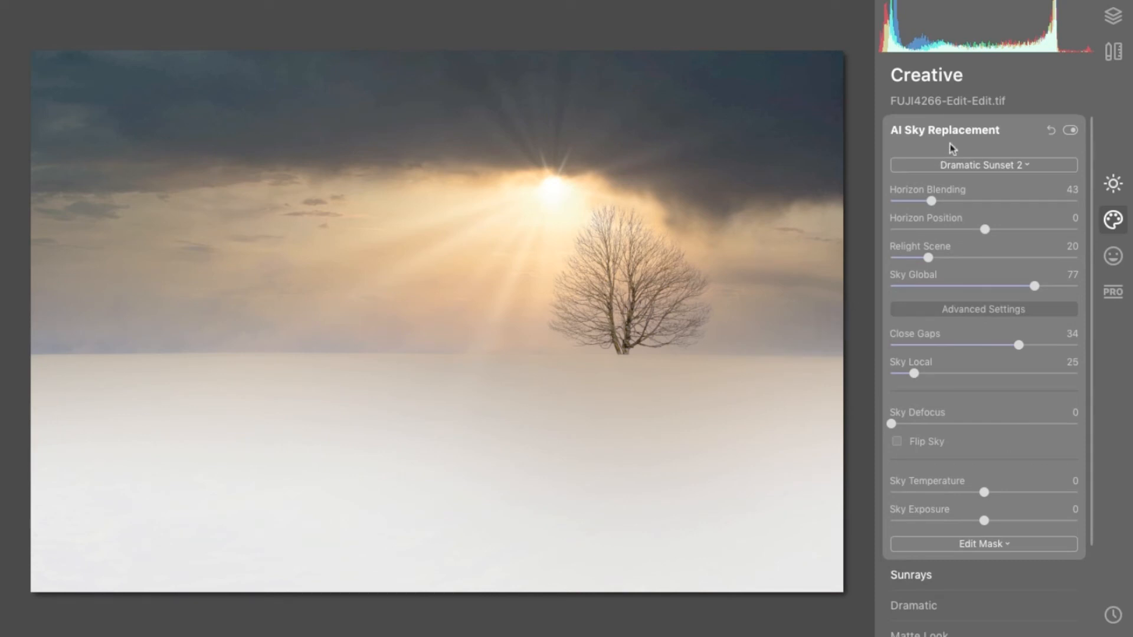
{"action": "left_click", "coordinate": [1021, 136]}
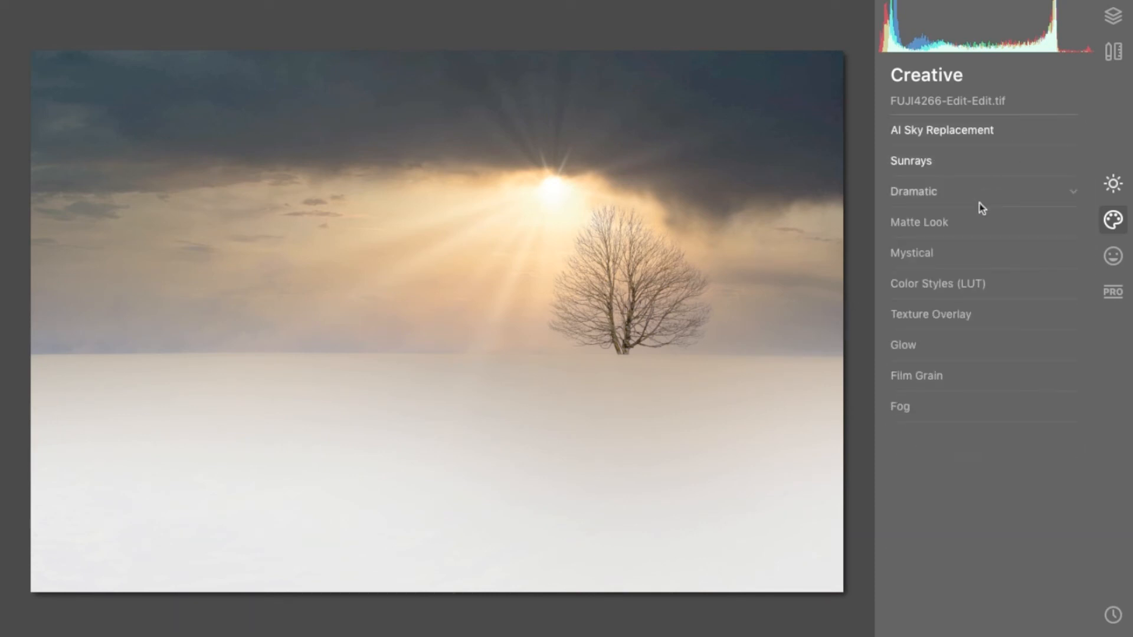
- Add a new adjustment layer and give it a gradient mask running from the horizon down into the snowy foreground
{"action": "left_click", "coordinate": [1113, 16]}
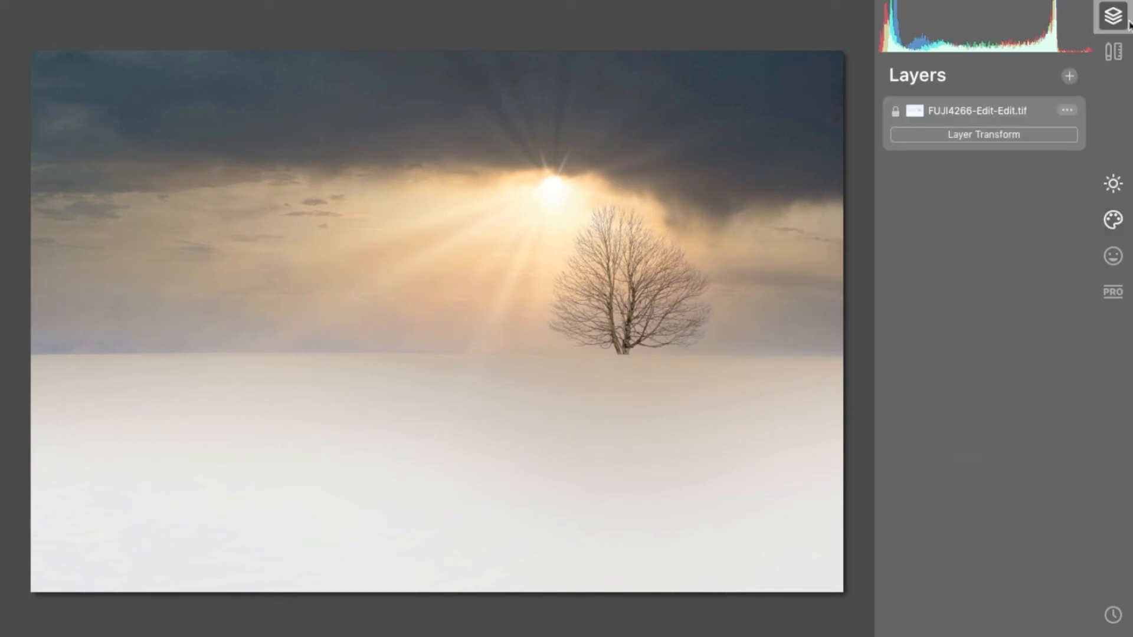
{"action": "left_click", "coordinate": [1070, 77]}
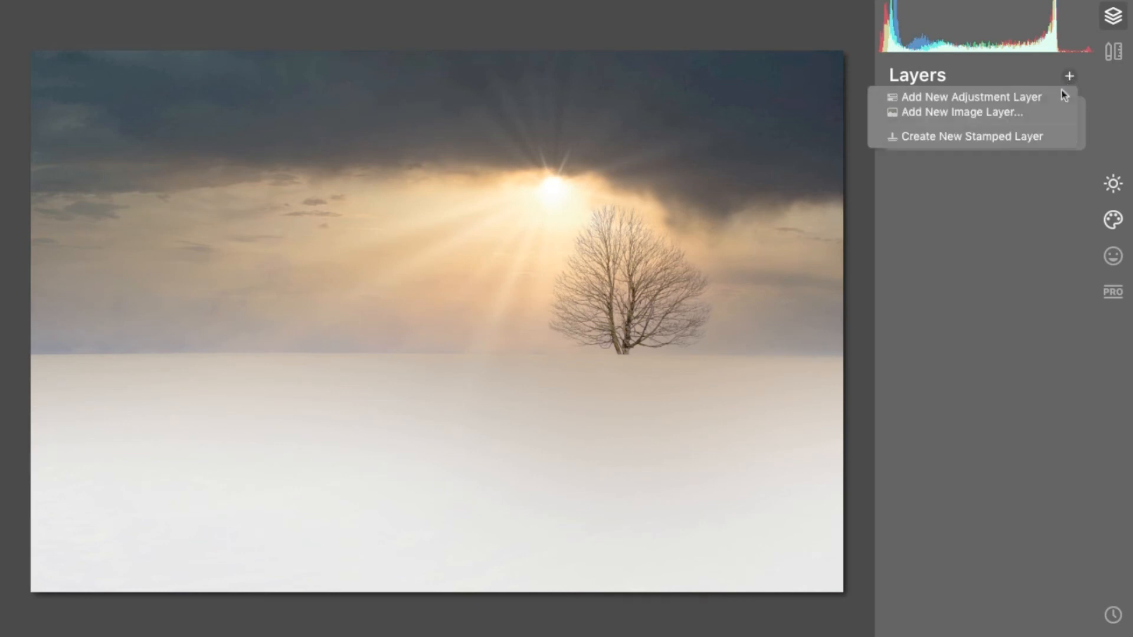
{"action": "left_click", "coordinate": [1038, 100]}
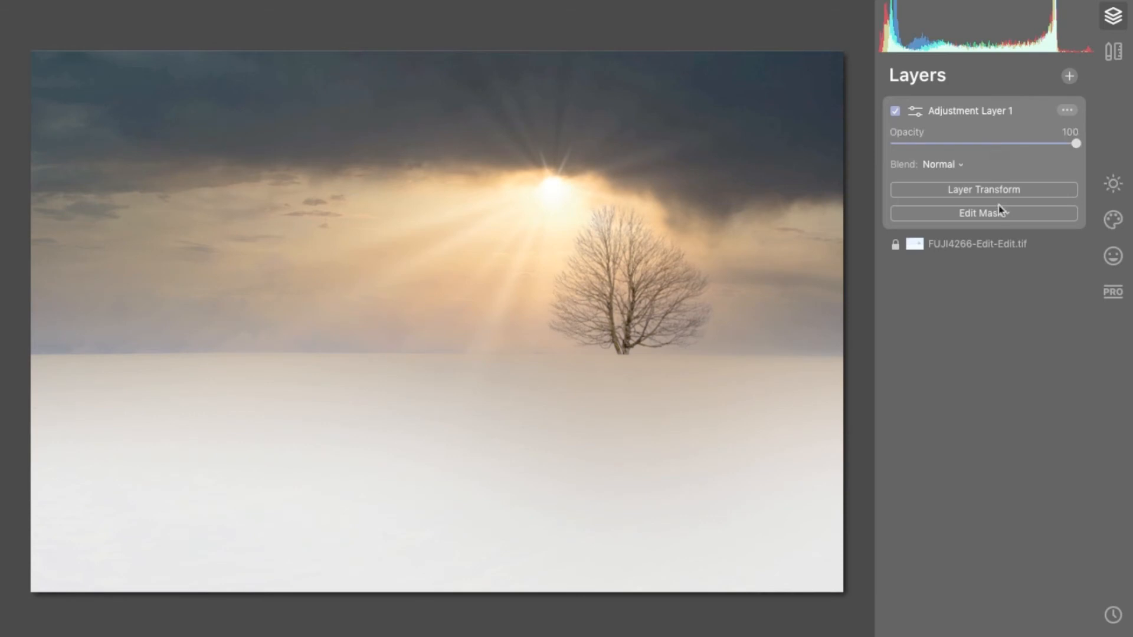
{"action": "left_click", "coordinate": [1019, 214]}
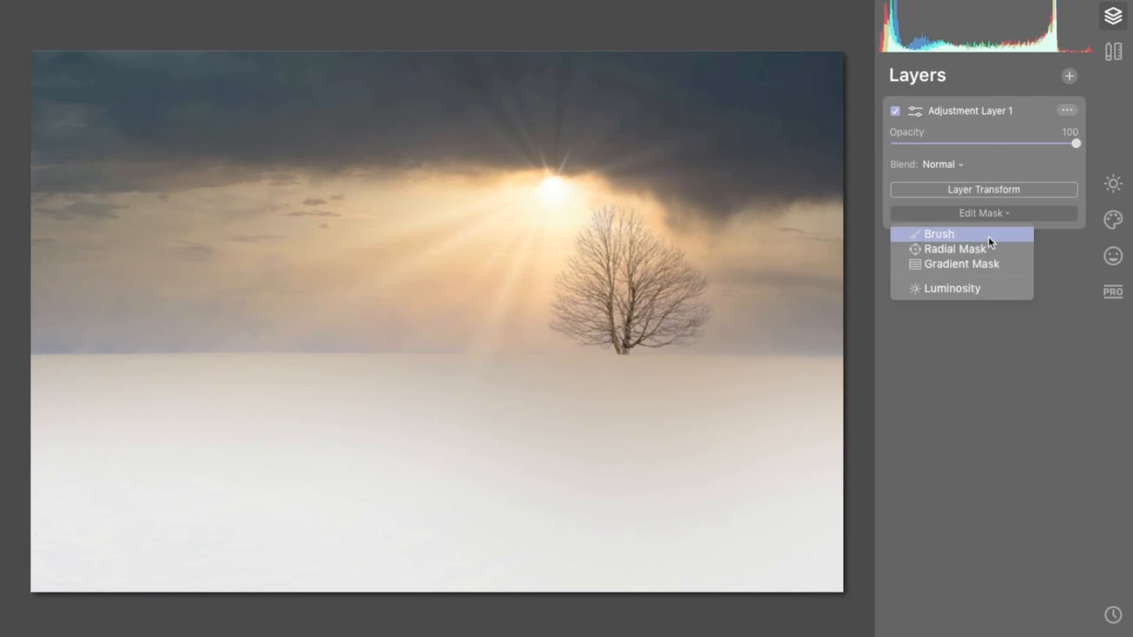
{"action": "left_click", "coordinate": [978, 270]}
{"action": "mouse_move", "coordinate": [485, 358]}
{"action": "left_mouse_down"}
{"action": "mouse_move", "coordinate": [480, 399]}
{"action": "mouse_move", "coordinate": [501, 449]}
{"action": "mouse_move", "coordinate": [484, 504]}
{"action": "left_mouse_up"}
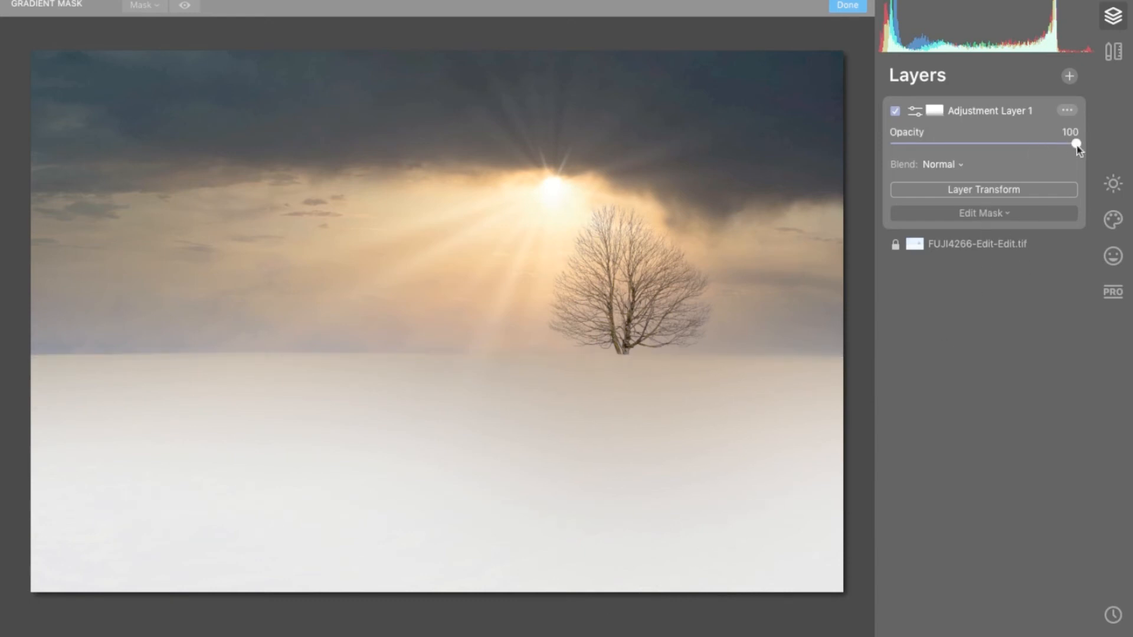
{"action": "left_click_drag", "start_coordinate": [1043, 148], "coordinate": [994, 144]}
- Adjust the adjustment layer's Light settings: Exposure -0.90, Highlights 70 and Shadows 21
{"action": "left_click", "coordinate": [1122, 184]}
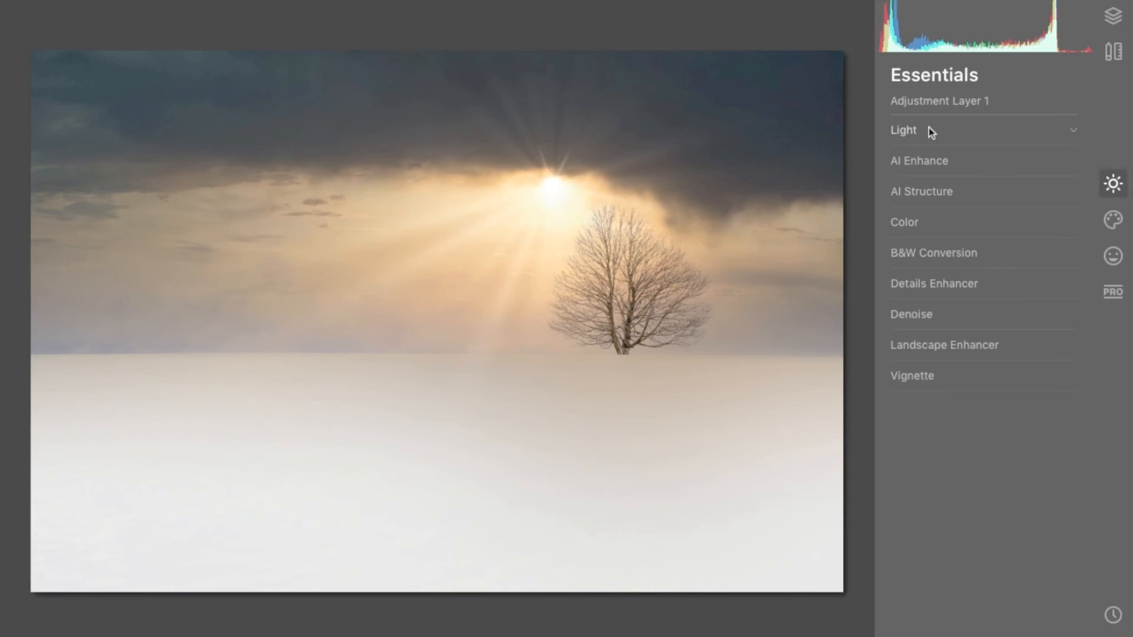
{"action": "left_click", "coordinate": [962, 128]}
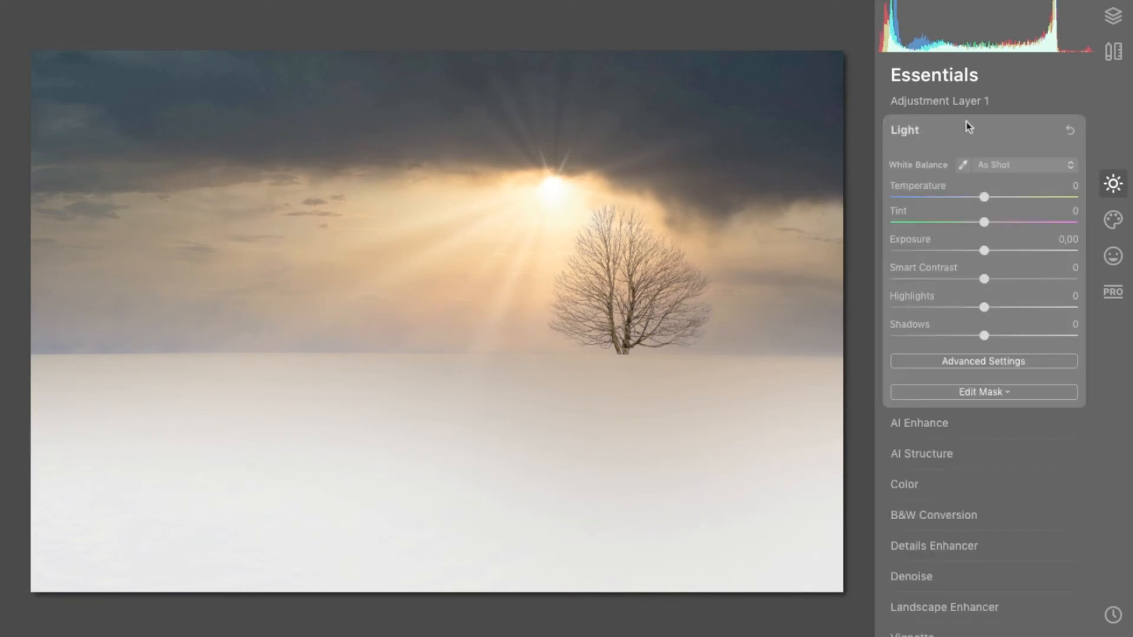
{"action": "left_click", "coordinate": [966, 125]}
{"action": "left_click", "coordinate": [968, 125]}
{"action": "left_click_drag", "start_coordinate": [983, 253], "coordinate": [959, 262]}
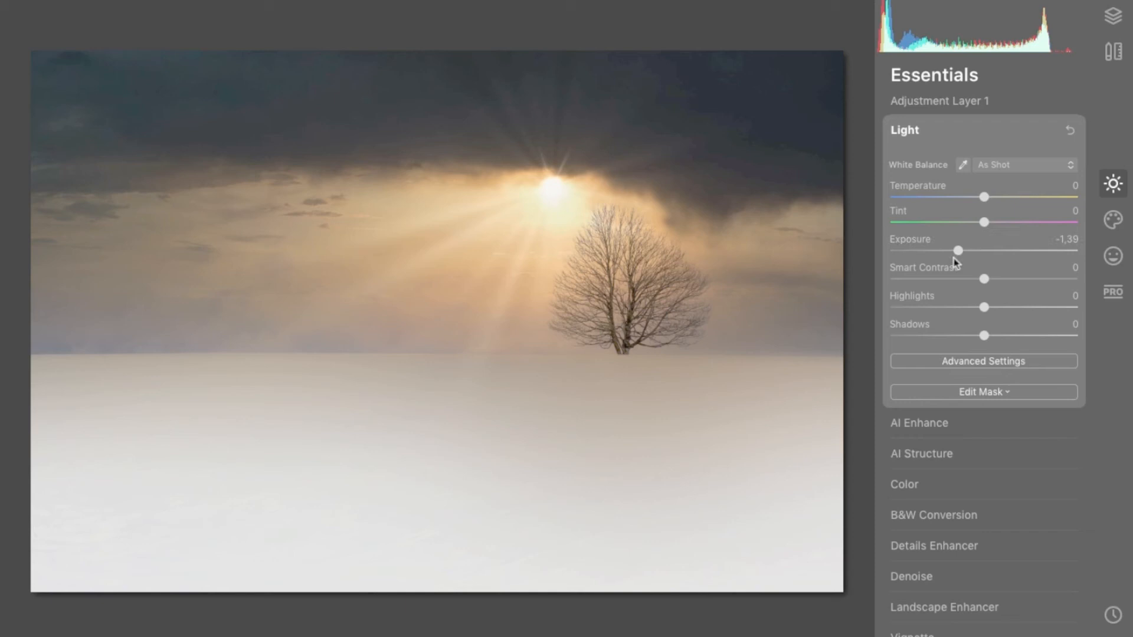
{"action": "left_click_drag", "start_coordinate": [960, 252], "coordinate": [966, 252]}
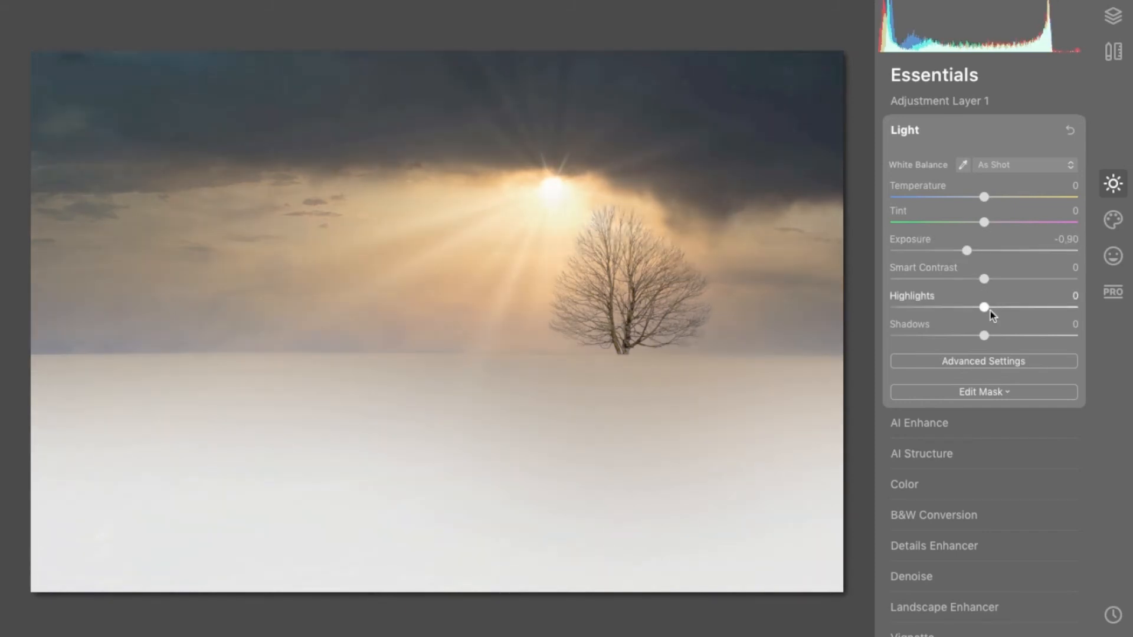
{"action": "left_click_drag", "start_coordinate": [984, 308], "coordinate": [1055, 313]}
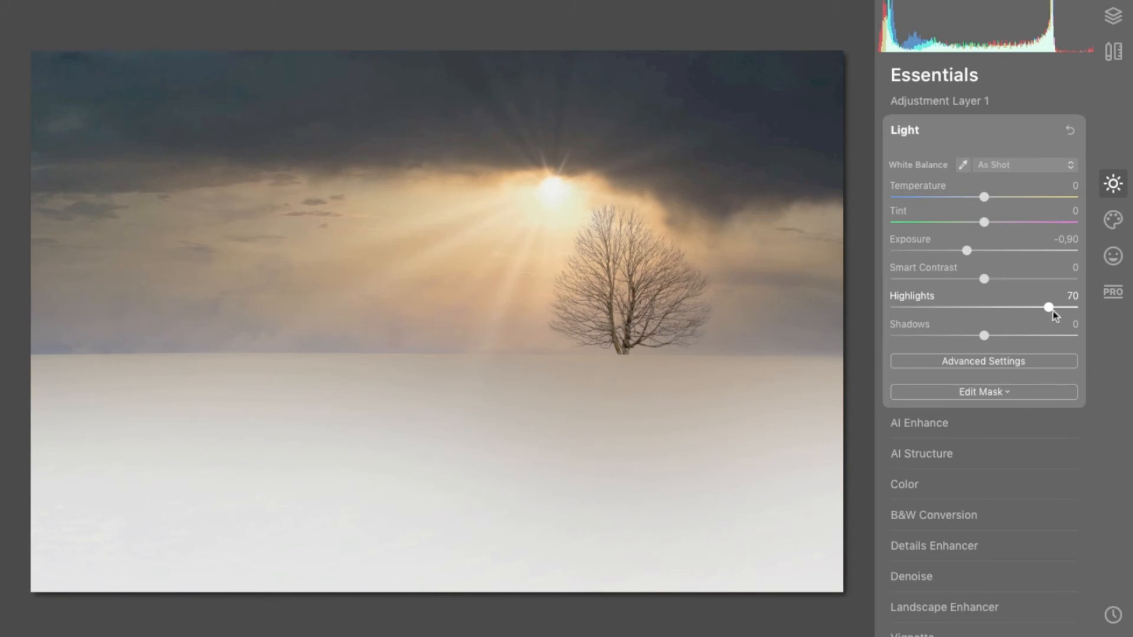
{"action": "left_click_drag", "start_coordinate": [983, 336], "coordinate": [1007, 344]}
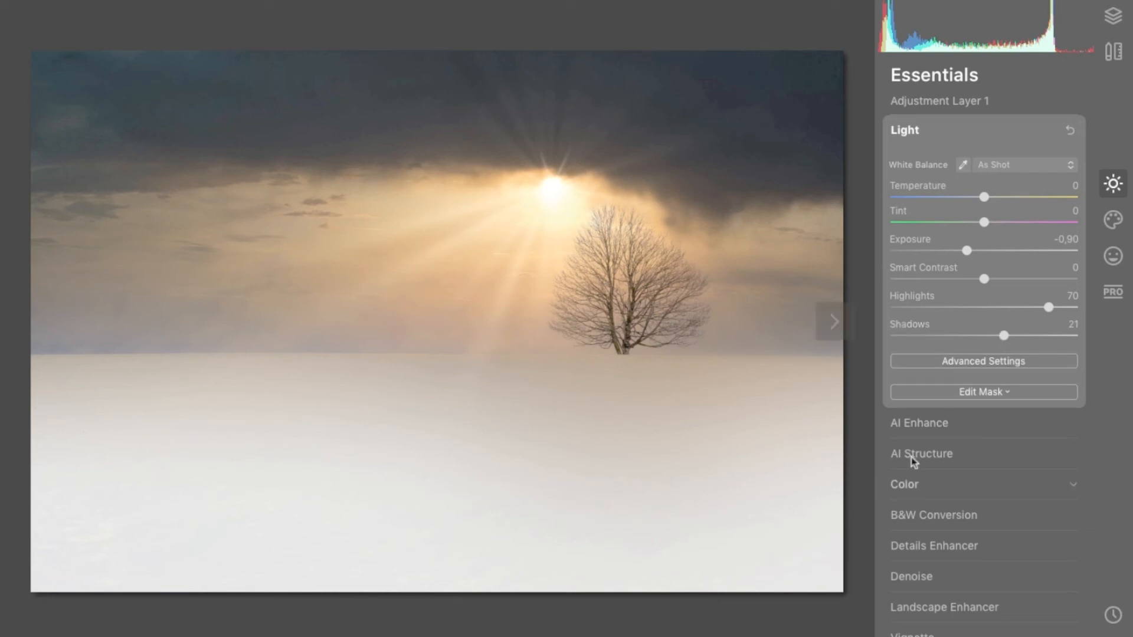
- Apply the Mystical effect to the adjustment layer with an Amount of 28
{"action": "left_click", "coordinate": [1113, 219]}
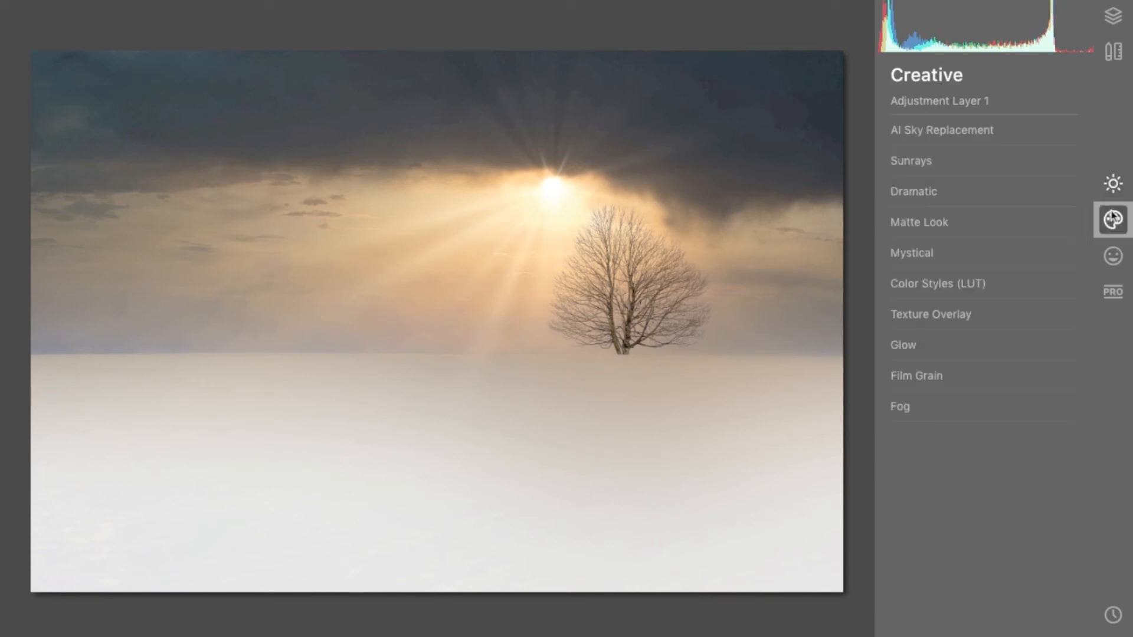
{"action": "left_click", "coordinate": [941, 254]}
{"action": "left_click", "coordinate": [942, 294]}
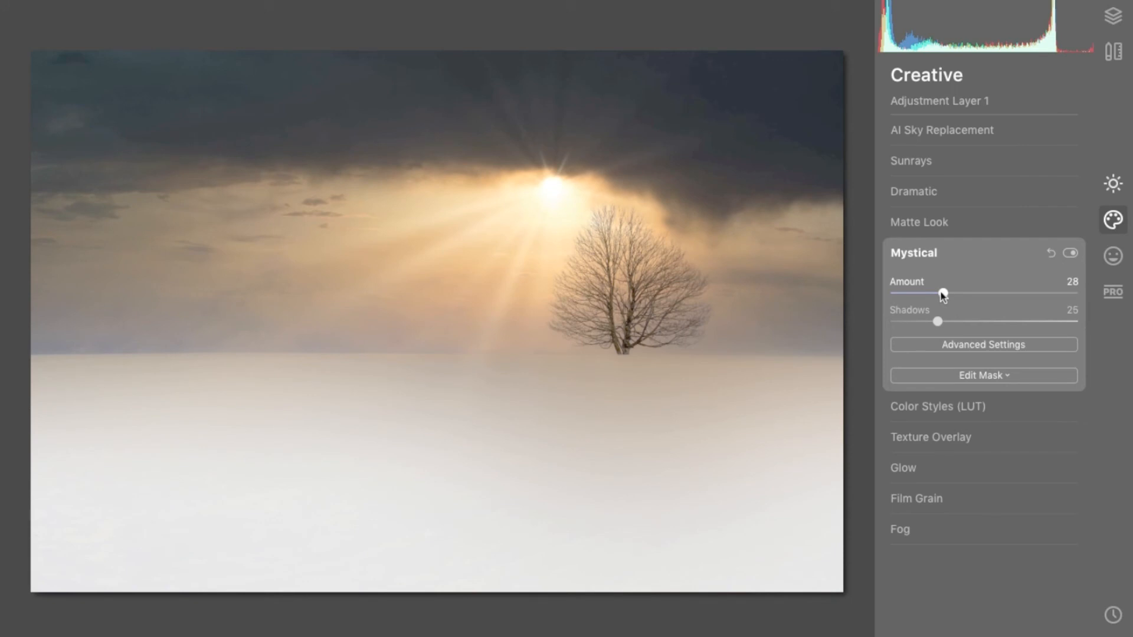
- Set the Mystical effect's Shadows to 54
{"action": "left_click", "coordinate": [992, 321]}
{"action": "mouse_move", "coordinate": [490, 1]}
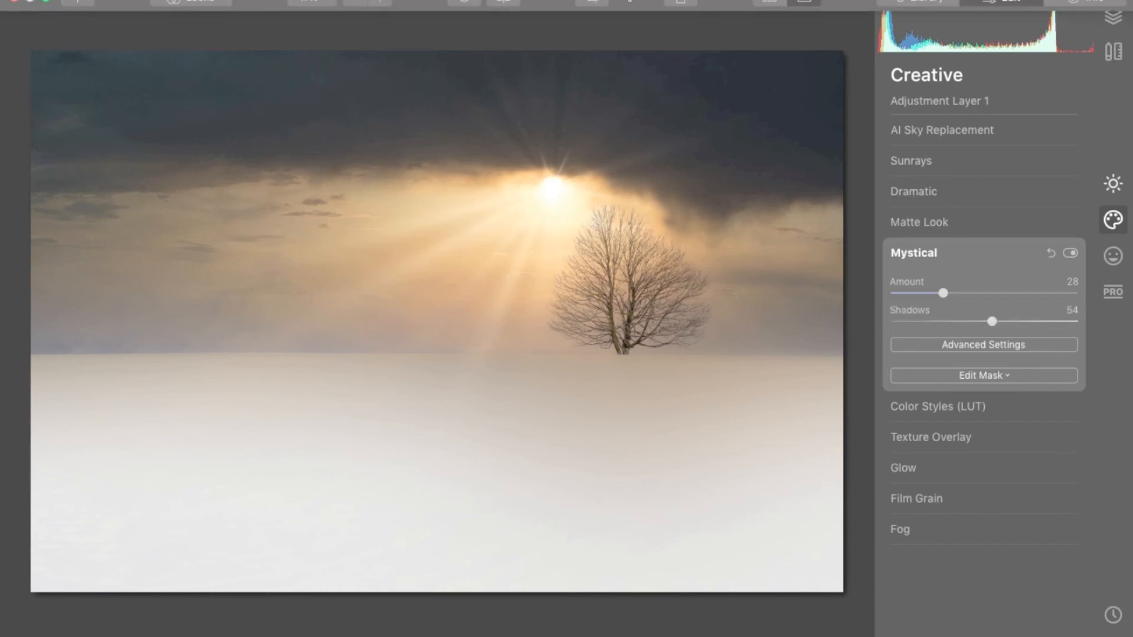
{"action": "left_click", "coordinate": [682, 2]}
{"action": "left_click", "coordinate": [696, 22]}
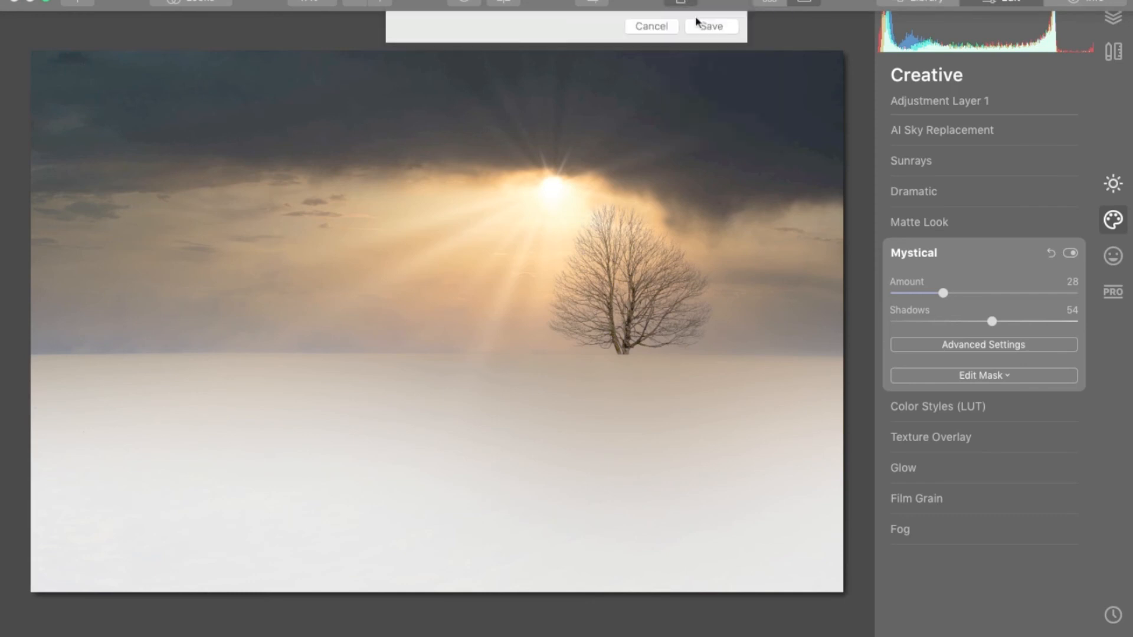
{"action": "left_click", "coordinate": [665, 288]}
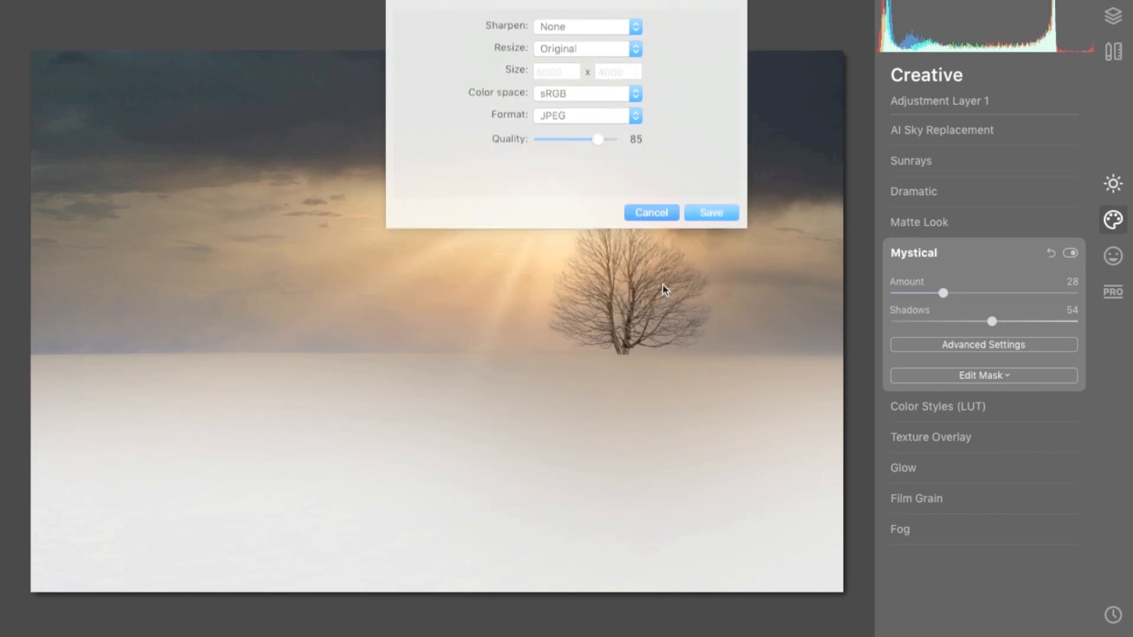
- Export the edited photo to the Desktop as a JPEG named LastLight, with Quality set to 100
{"action": "left_click", "coordinate": [684, 3]}
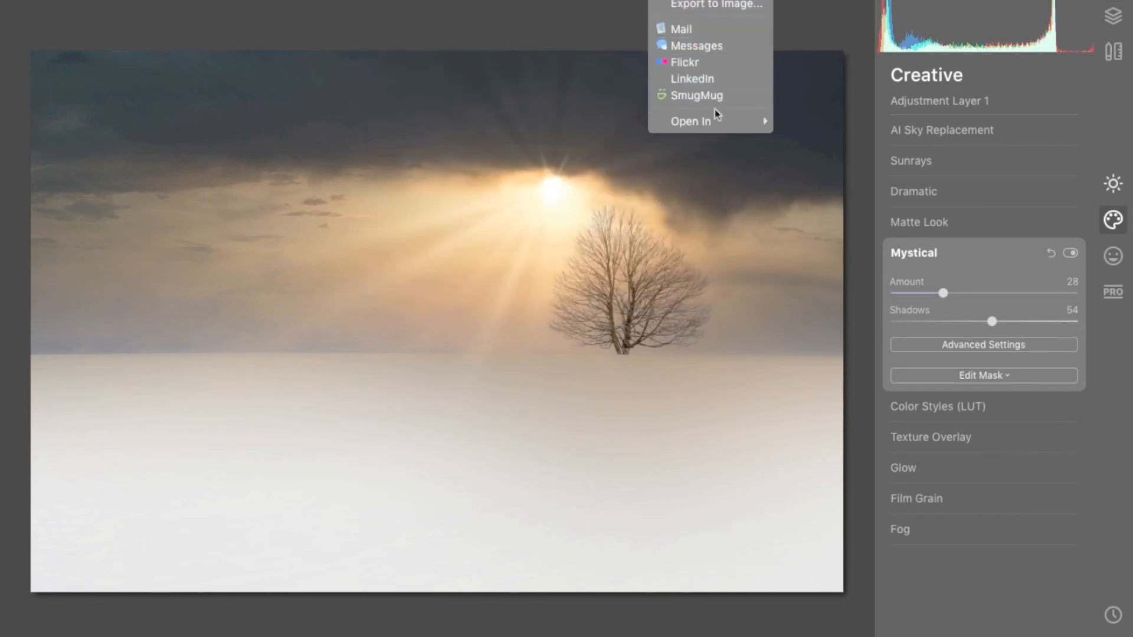
{"action": "mouse_move", "coordinate": [715, 119]}
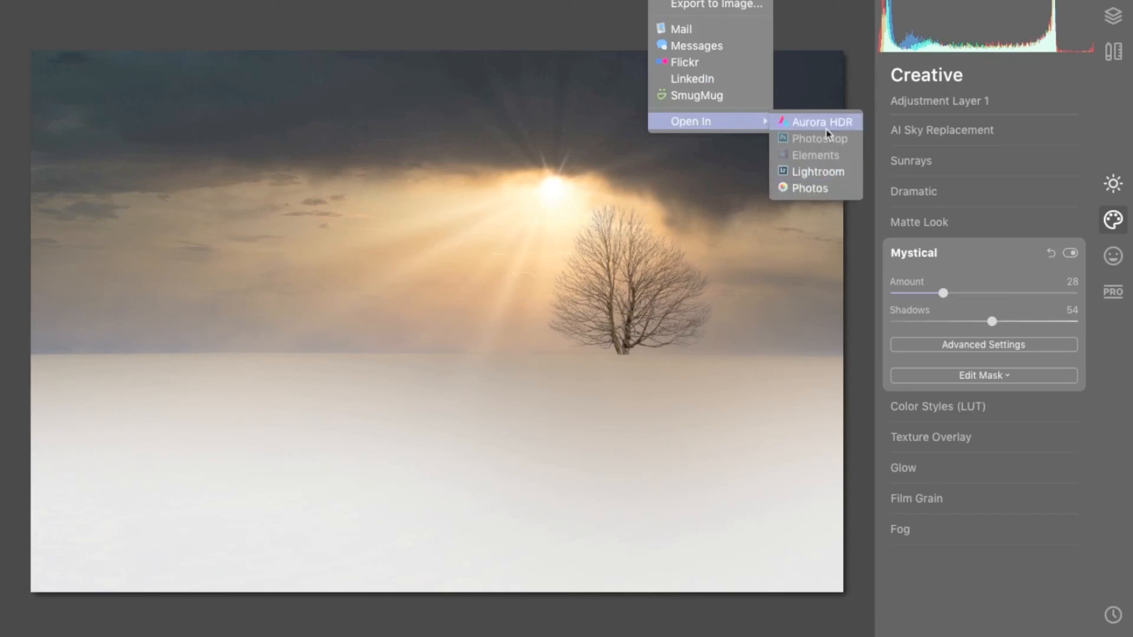
{"action": "left_click", "coordinate": [704, 11]}
{"action": "left_click_drag", "start_coordinate": [598, 216], "coordinate": [617, 220]}
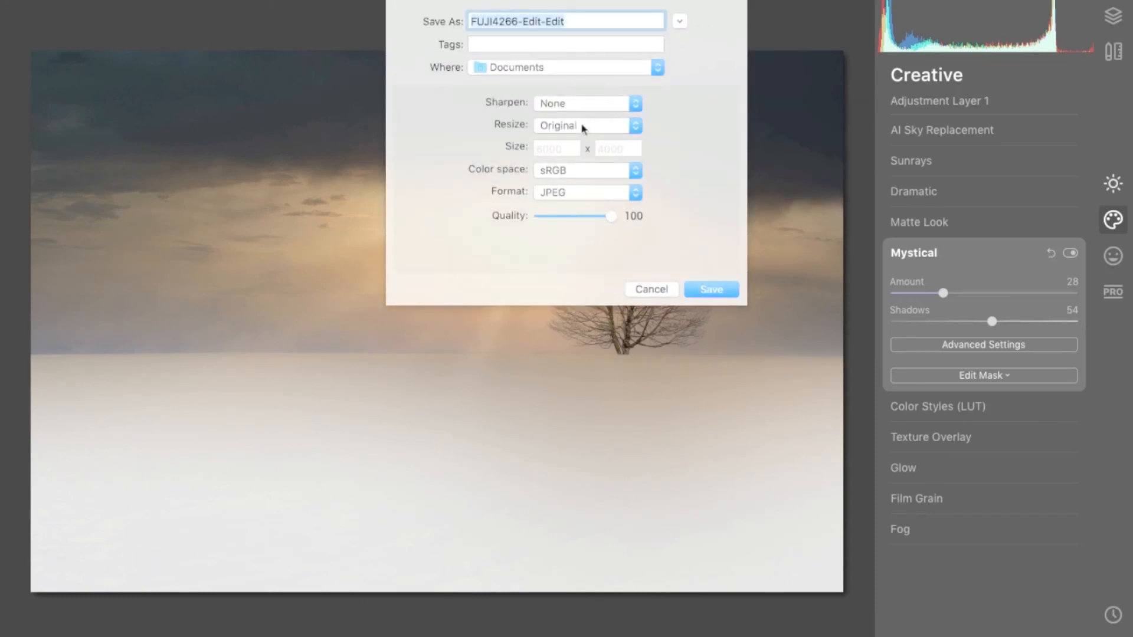
{"action": "left_click", "coordinate": [552, 69]}
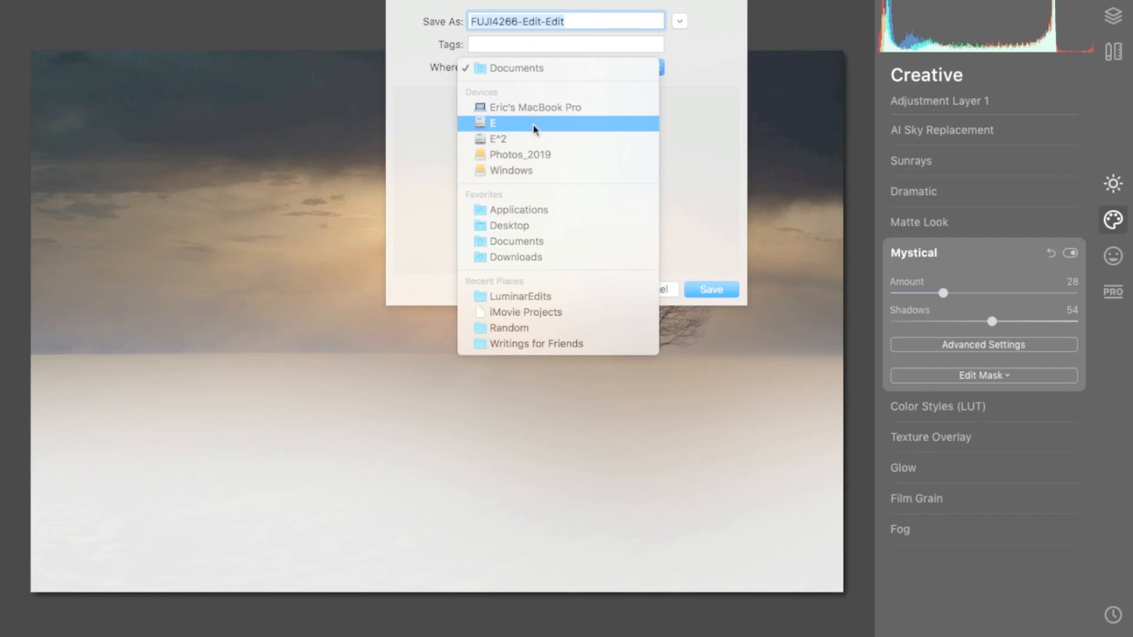
{"action": "left_click", "coordinate": [538, 225]}
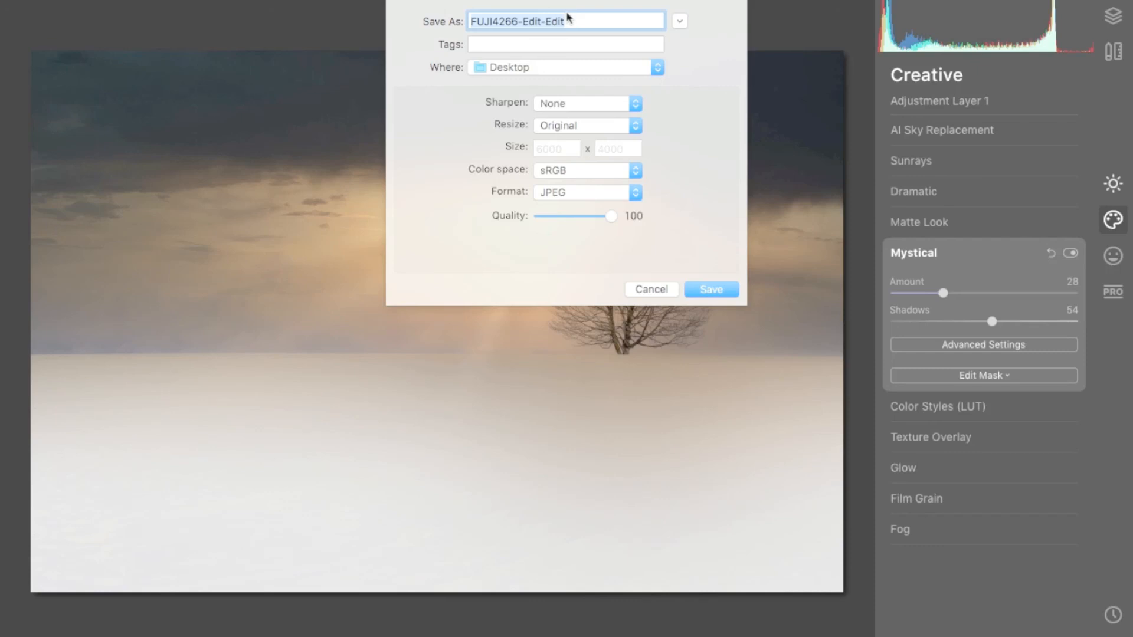
{"action": "type", "text": "LastLight"}
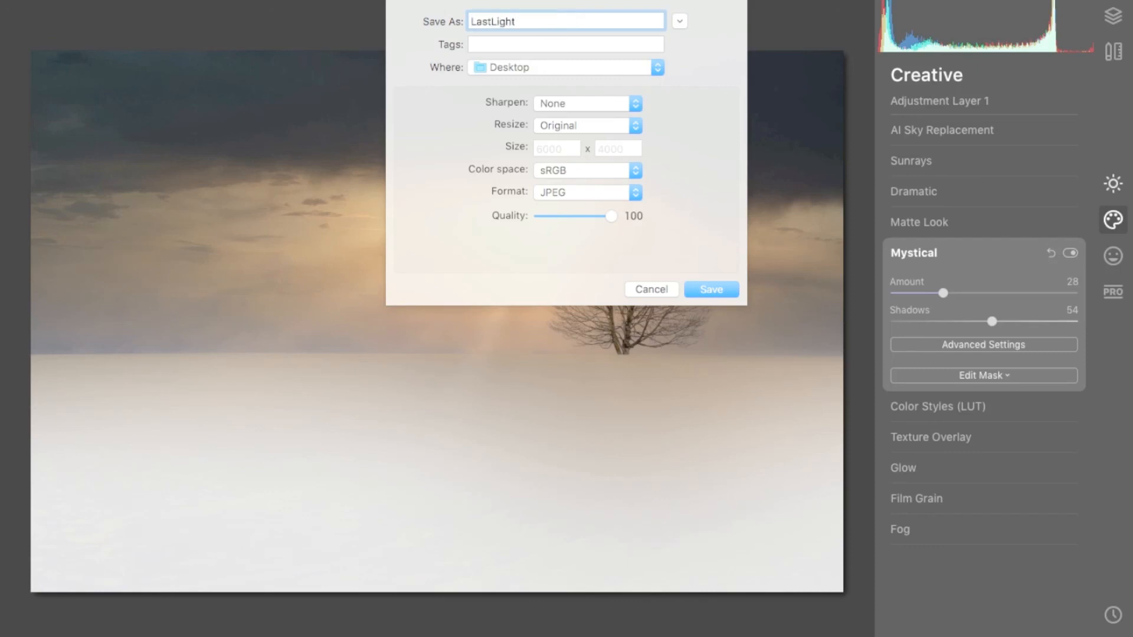
{"action": "key", "text": "Return"}
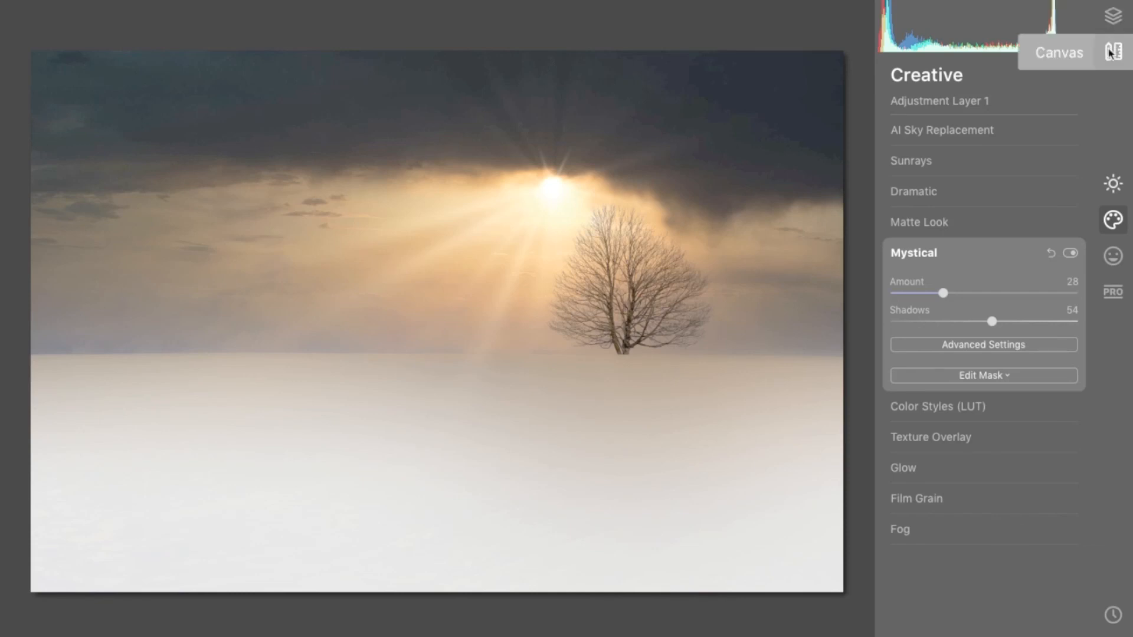
{"action": "mouse_move", "coordinate": [48, 5]}
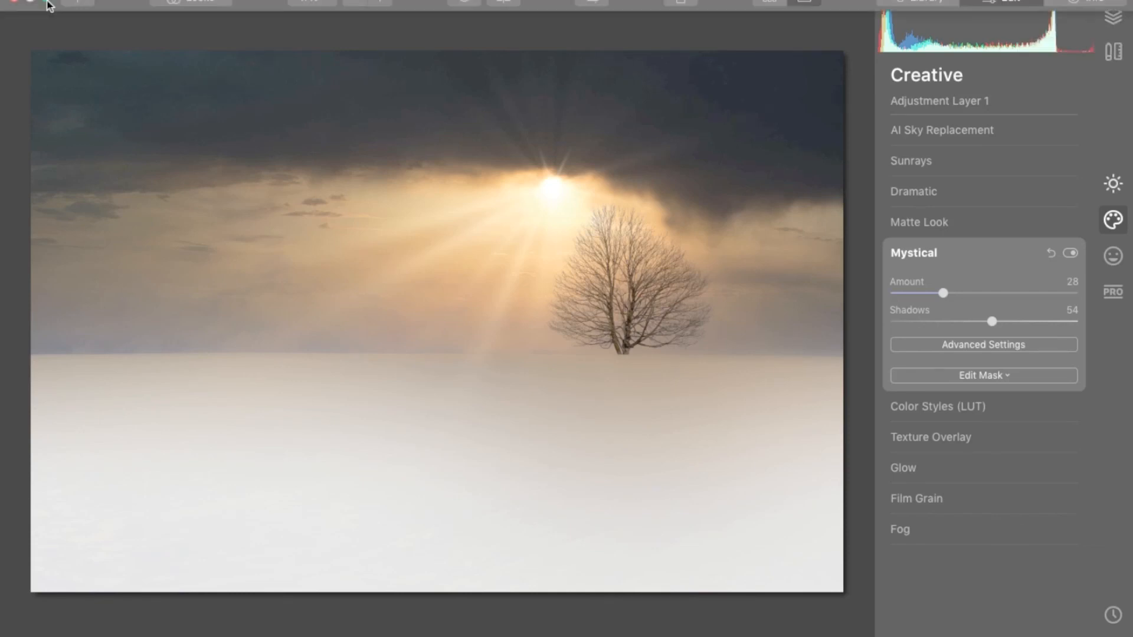